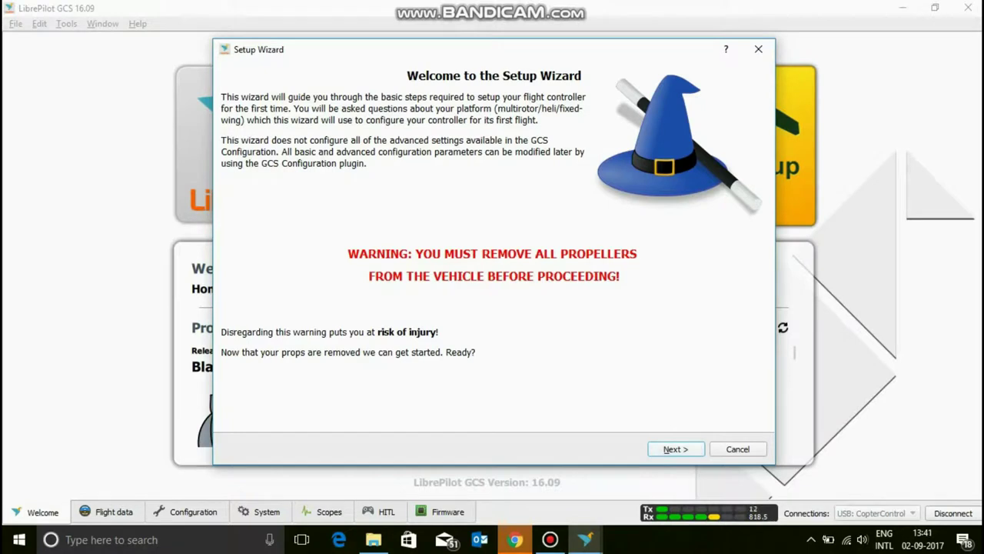
Upgrade the flight controller's firmware with all existing settings erased, and continue to the board identification
key(Return)
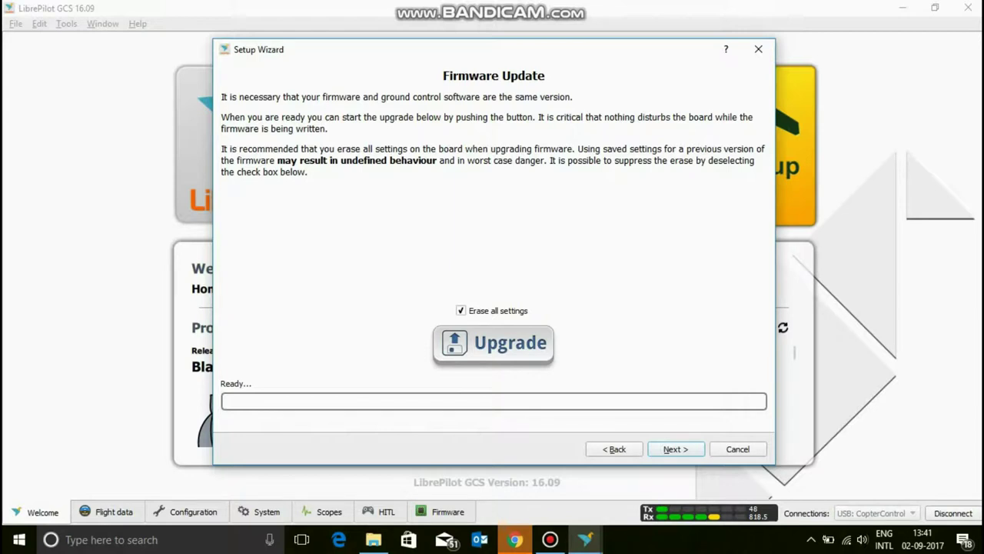
click(493, 343)
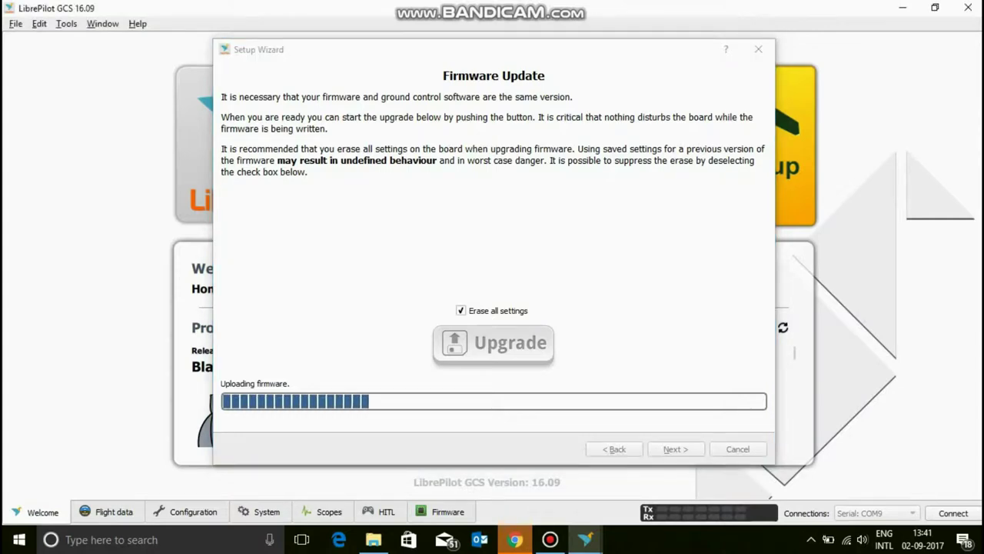
drag(492, 49, 846, 464)
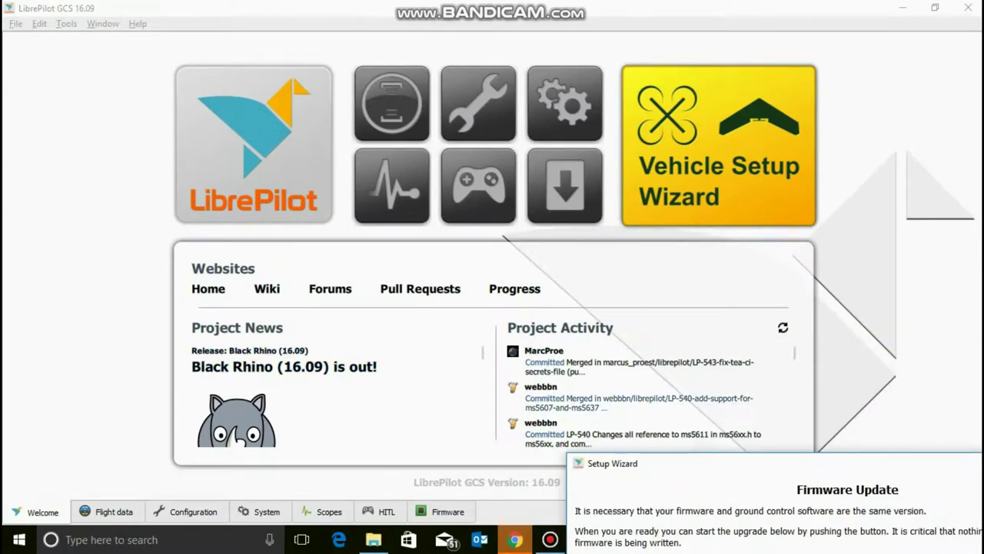
mouse_move(846, 464)
mouse_down()
mouse_move(644, 297)
mouse_move(435, 185)
mouse_move(370, 51)
mouse_up()
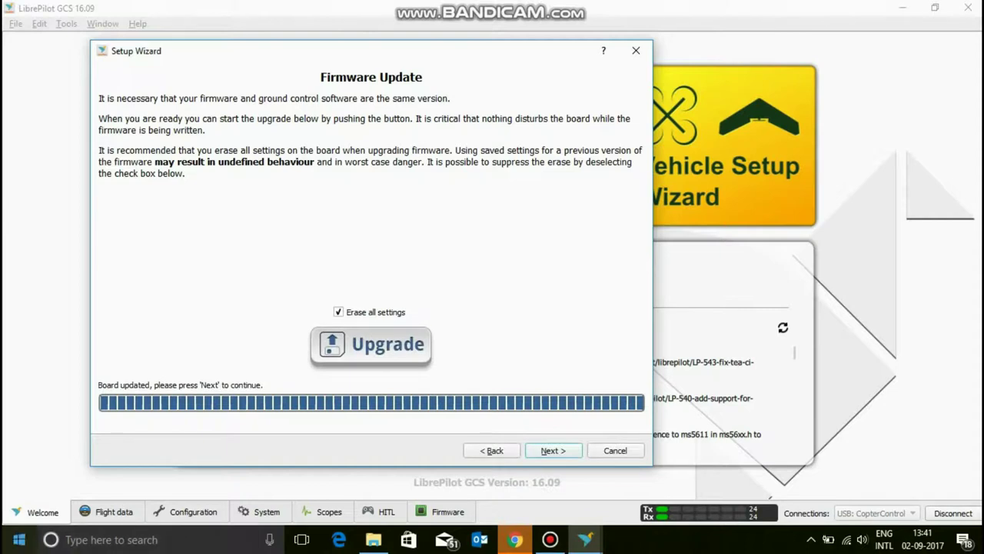
key(Return)
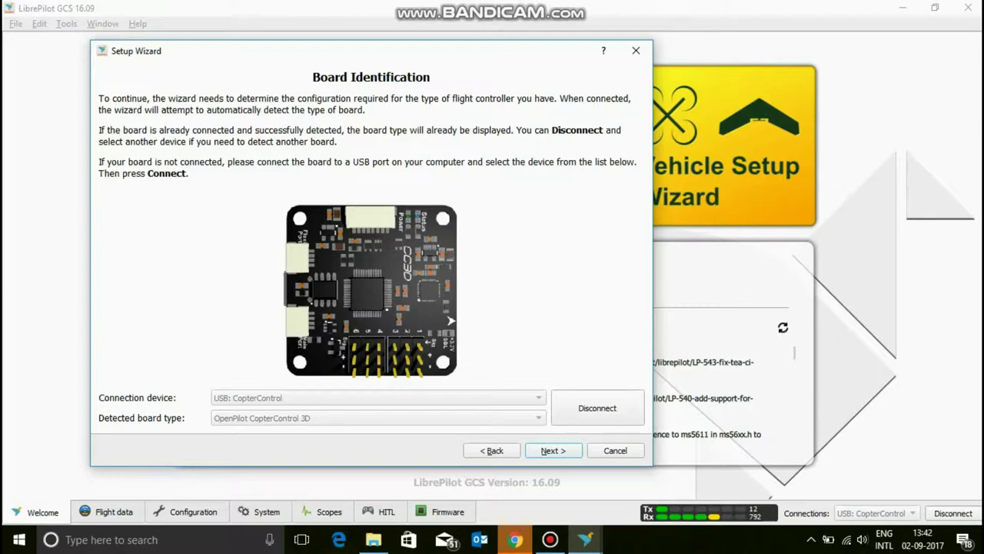
Accept the detected board and keep PWM as the input signal and Multirotor as the vehicle type
key(Return)
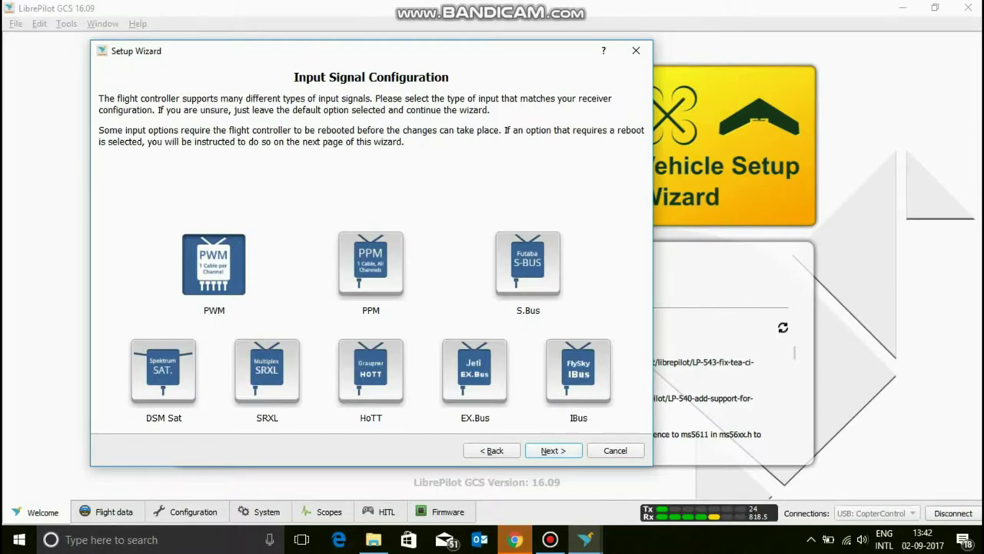
key(Return)
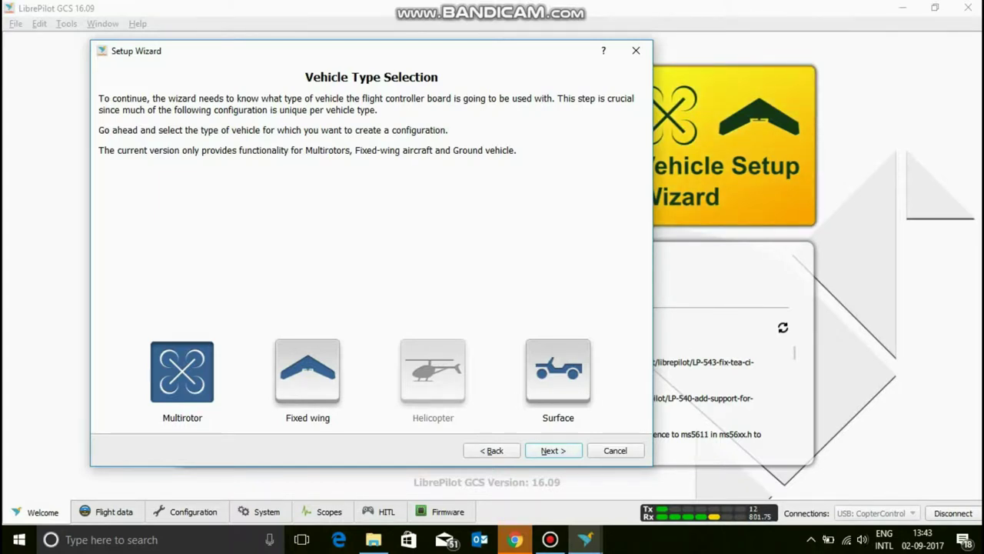
key(Return)
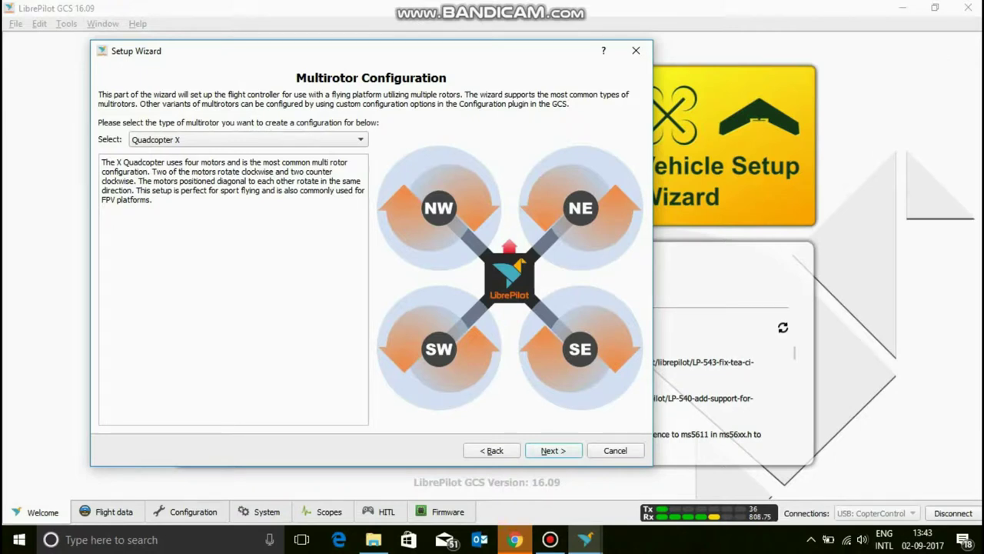
Preview the Quadcopter + layout, settle on Quadcopter X as the multirotor type, and keep Rapid ESC for the output signal
click(248, 139)
click(248, 154)
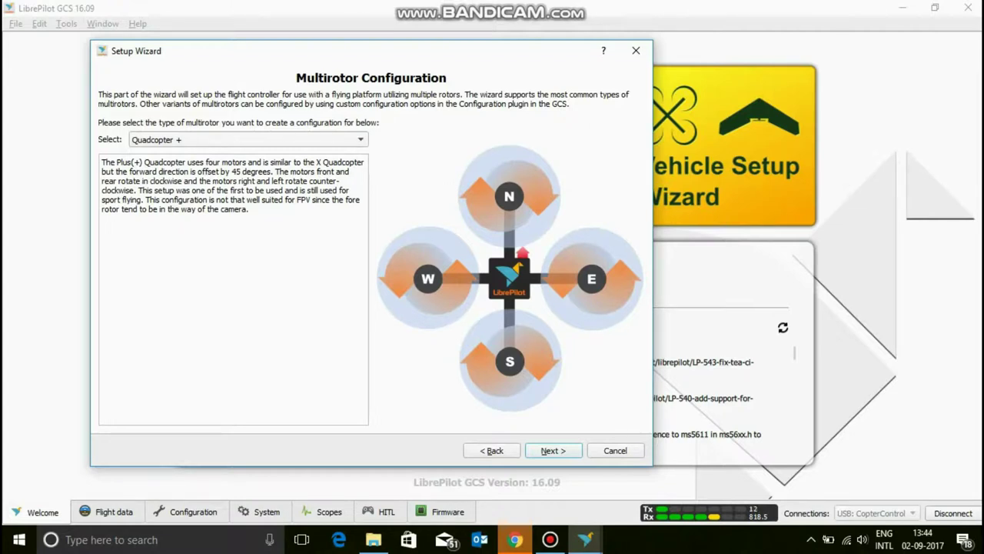
click(248, 139)
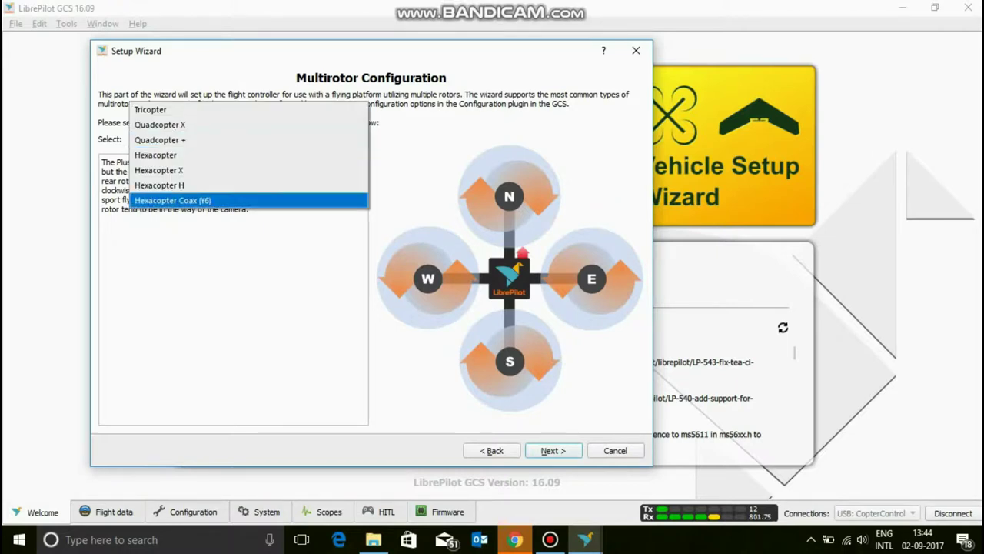
key(Return)
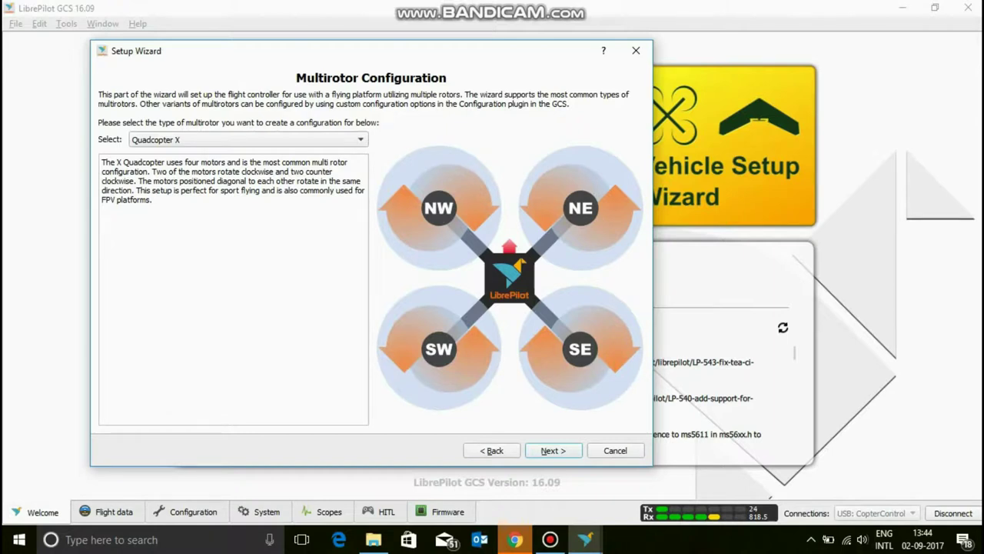
key(Return)
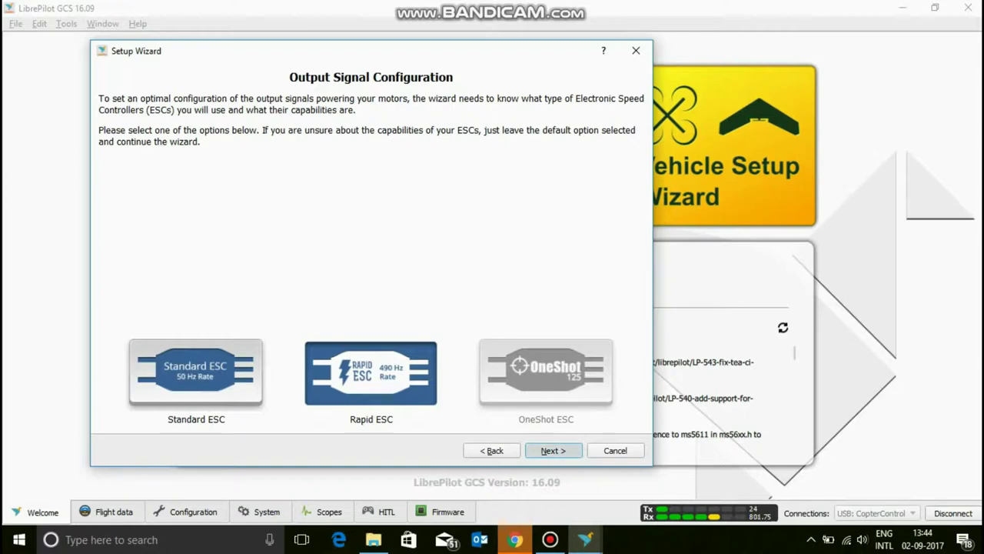
click(553, 450)
View the receiver and motor connection diagram from the configuration summary, and close it
click(553, 450)
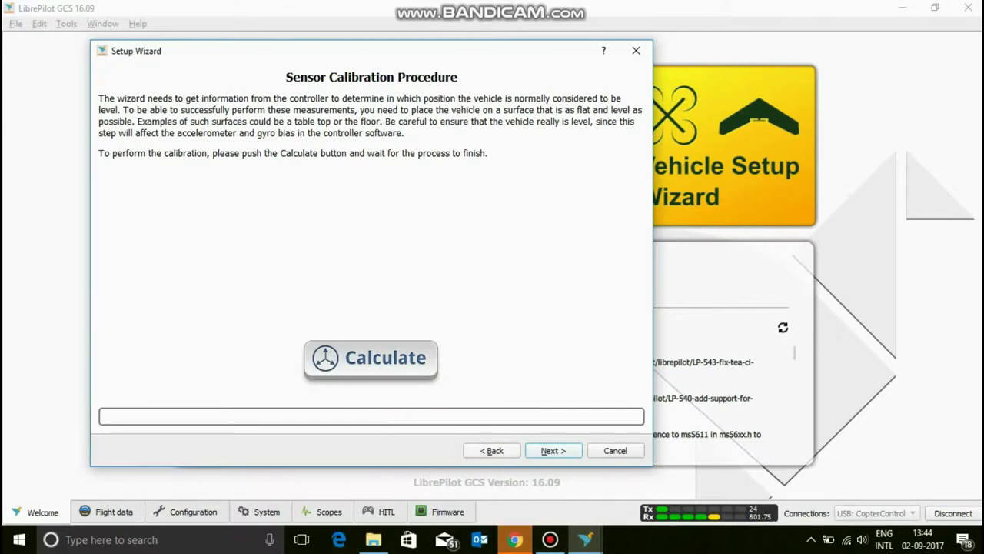
key(alt+b)
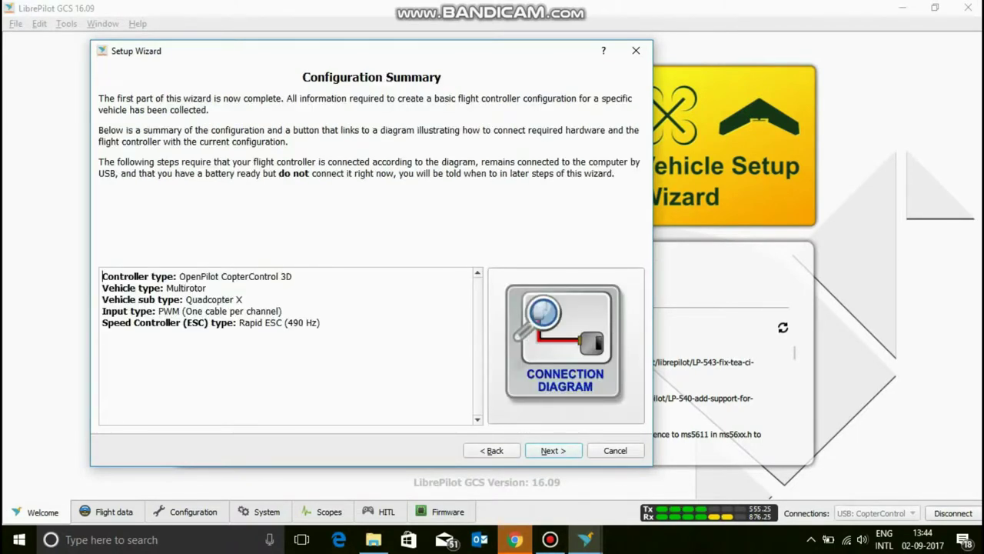
key(Tab)
key(space)
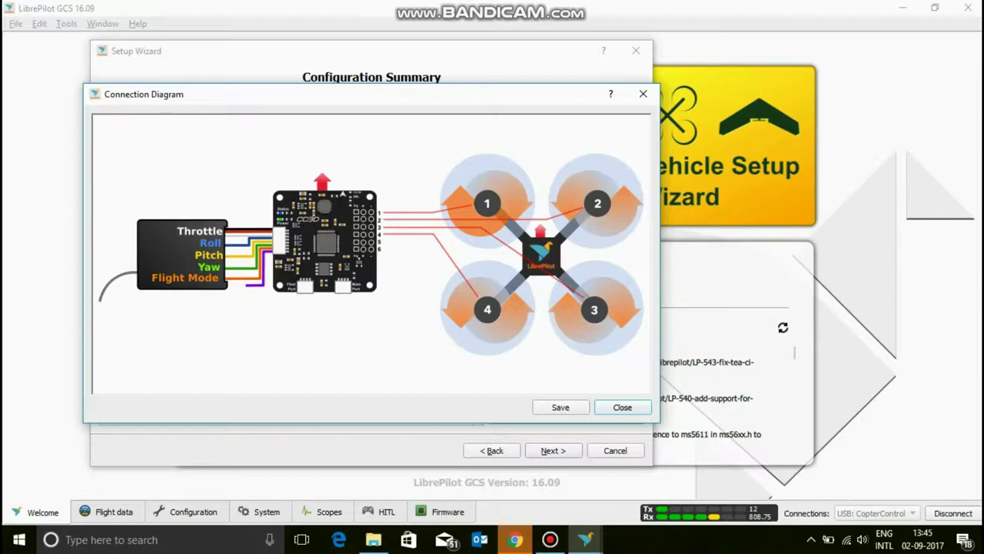
key(Escape)
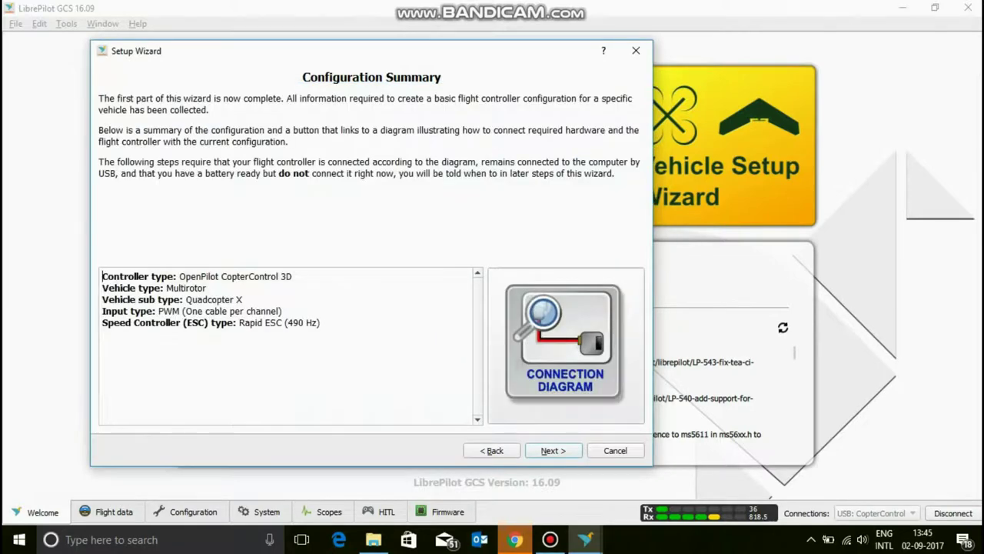
Run the sensor calibration with the vehicle level and continue to the ESC calibration once it has finished
key(Return)
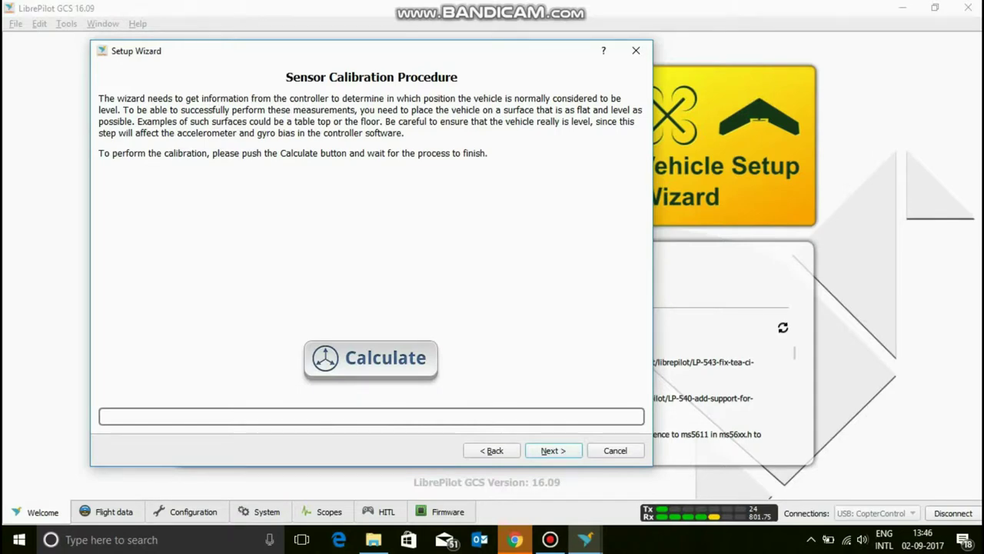
key(Return)
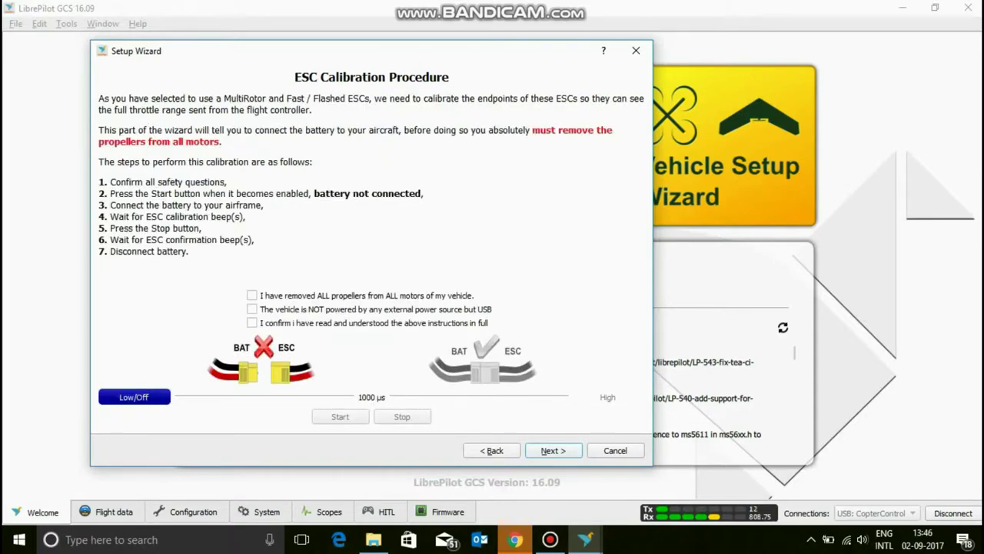
click(492, 450)
click(371, 359)
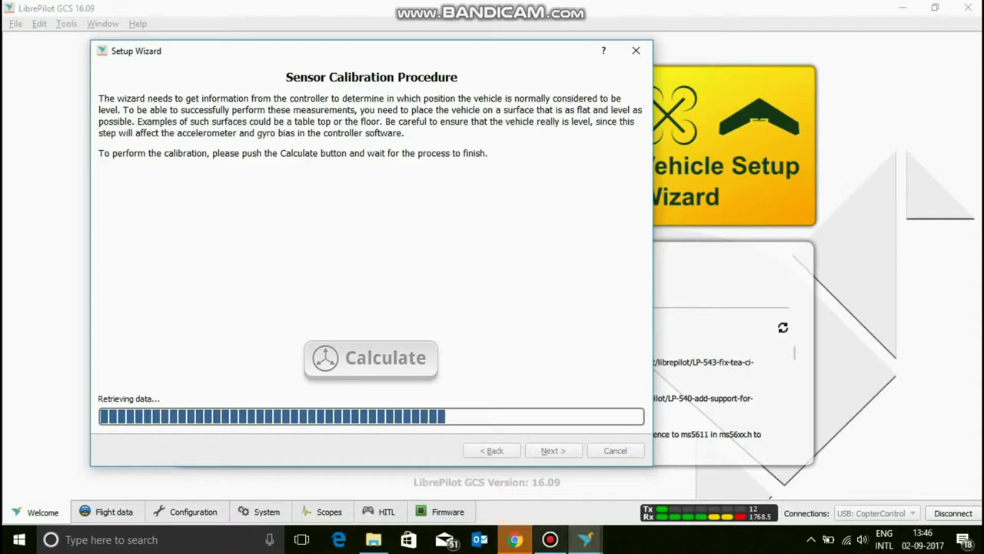
mouse_move(550, 539)
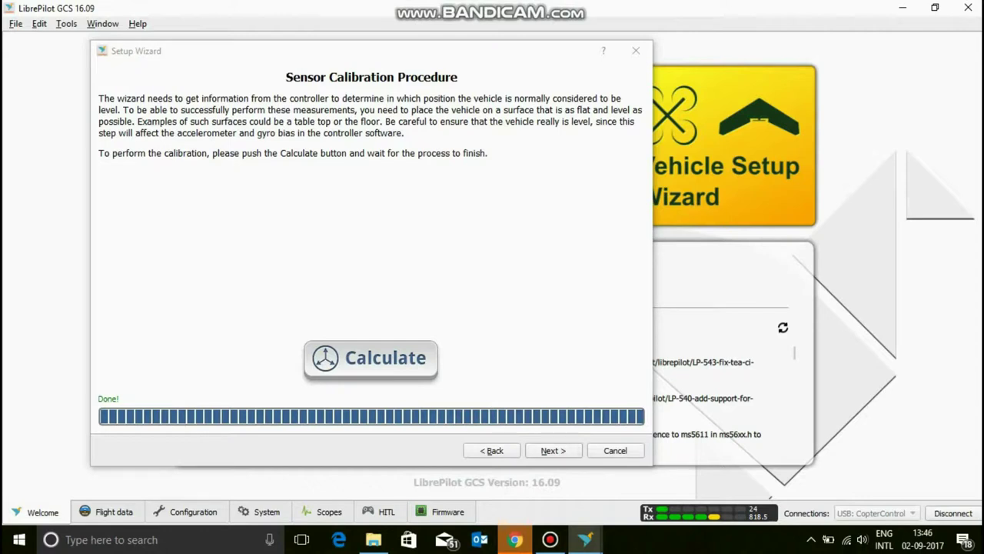
click(553, 450)
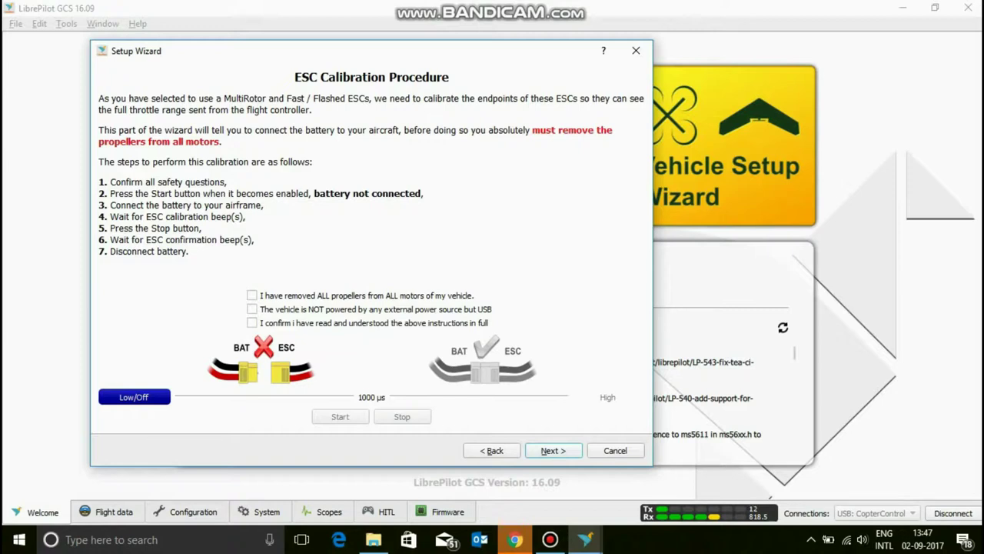
Confirm all three ESC safety statements, and start and stop the ESC calibration
click(251, 296)
click(251, 308)
click(252, 322)
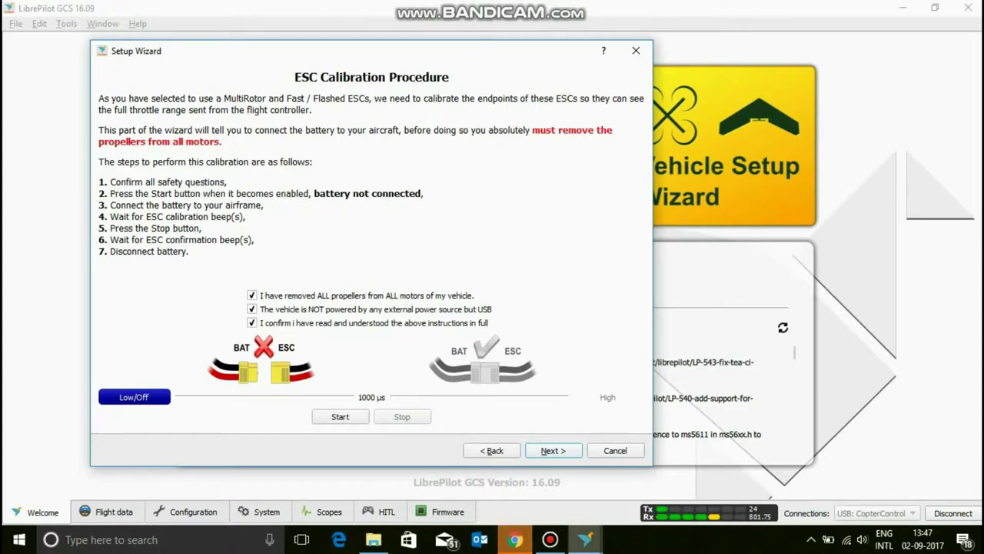
mouse_move(585, 539)
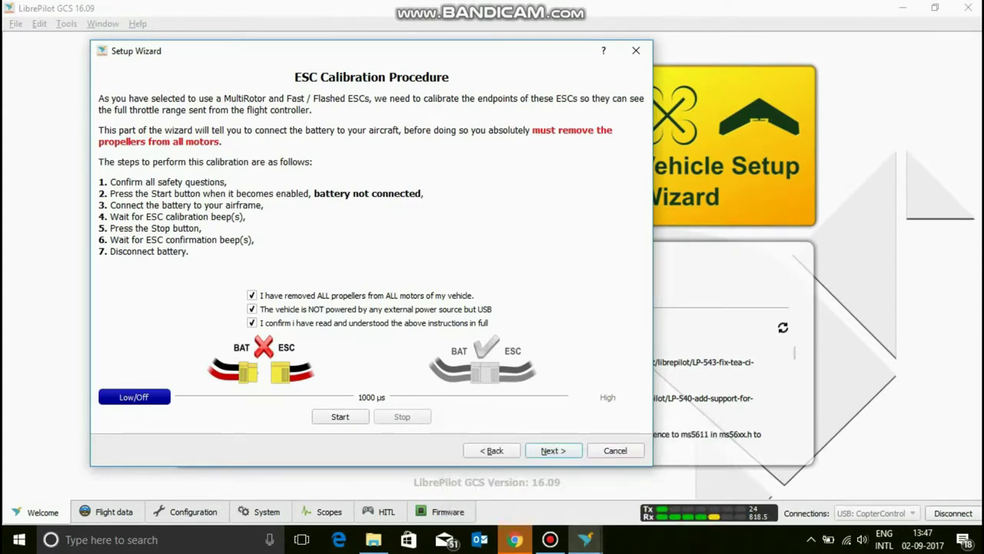
click(340, 416)
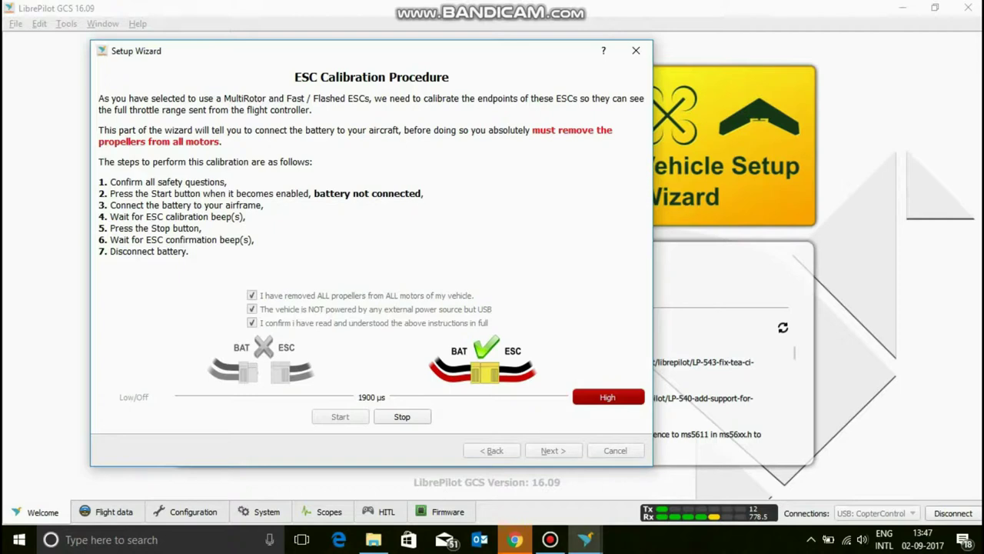
key(space)
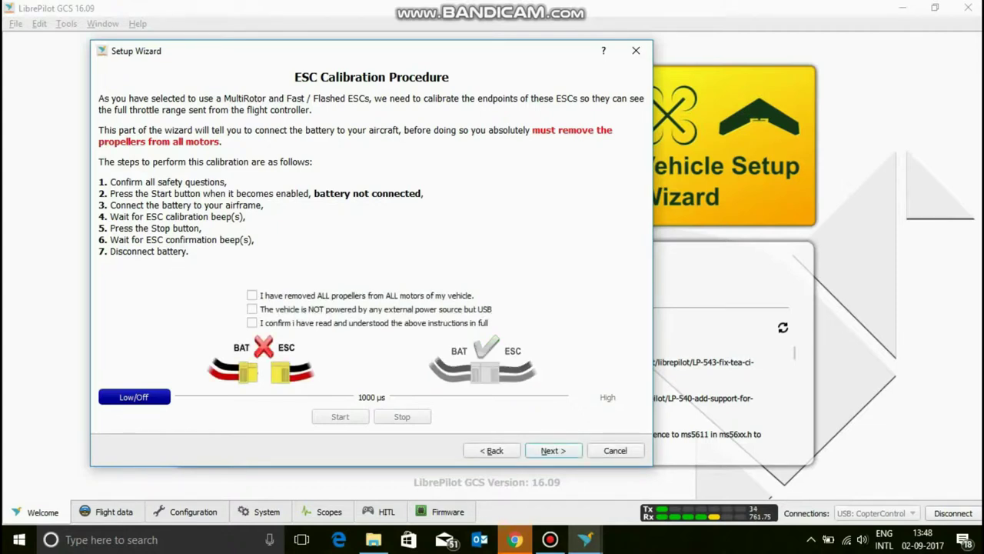
key(Return)
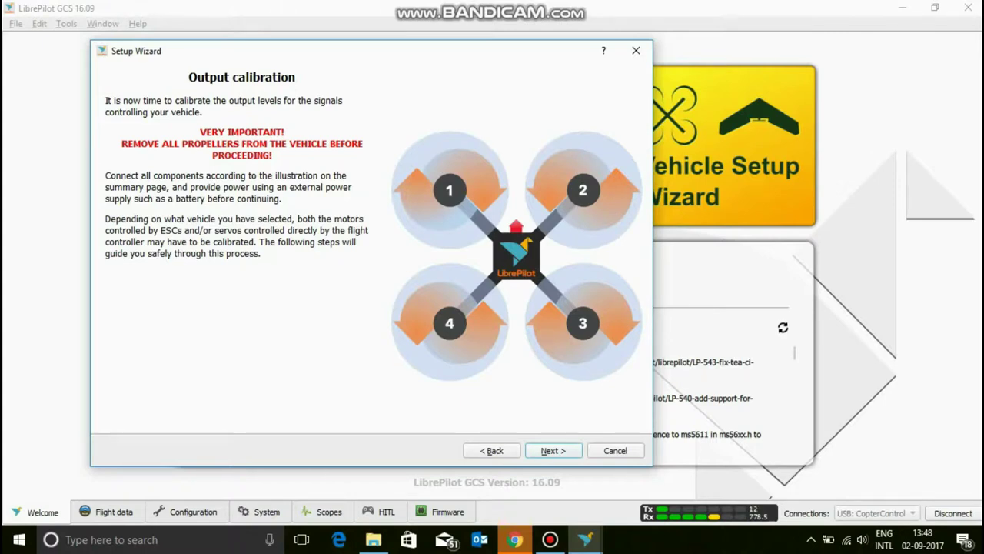
Calibrate all motor outputs at the same time with a neutral rate of 1069 µs
key(Return)
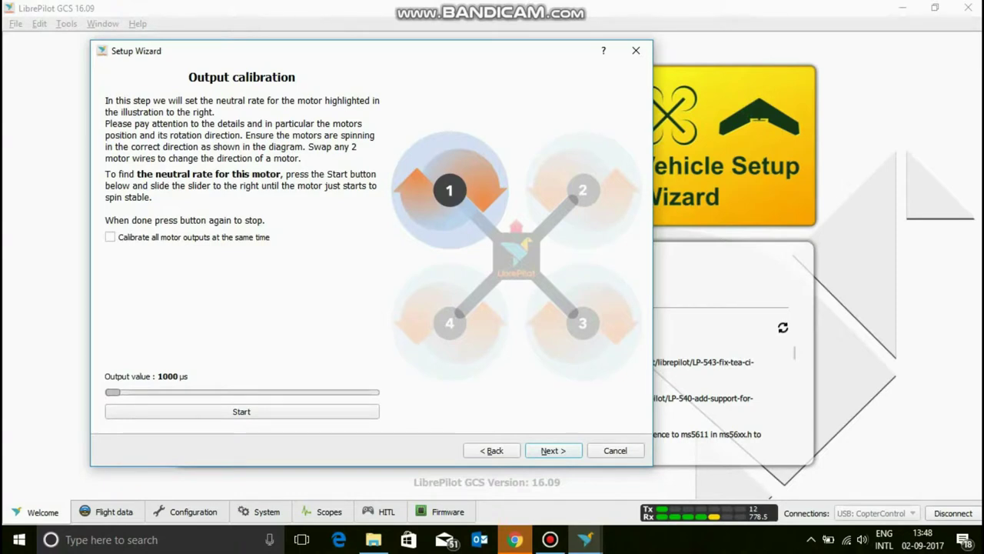
click(110, 237)
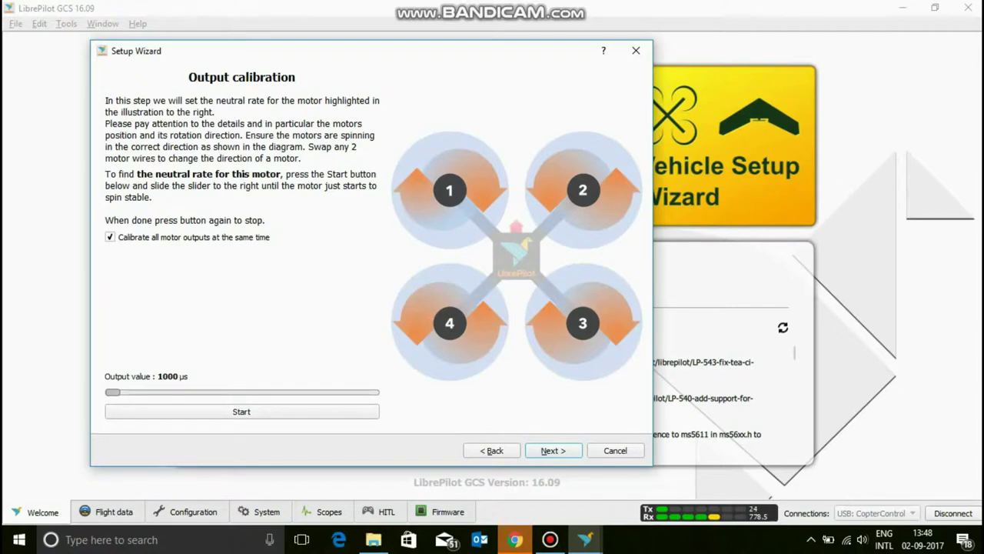
click(241, 412)
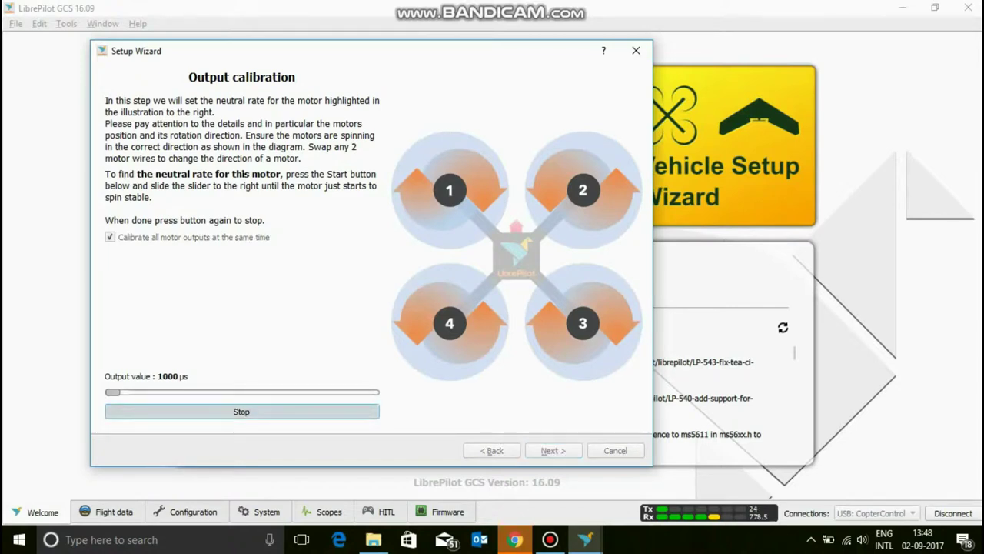
drag(112, 391, 147, 391)
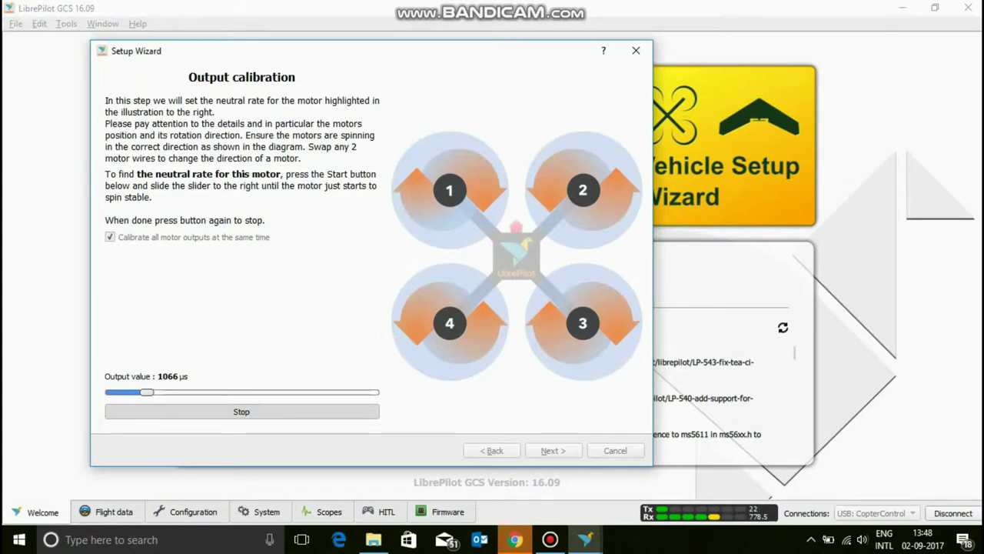
drag(147, 391, 113, 392)
drag(113, 392, 148, 392)
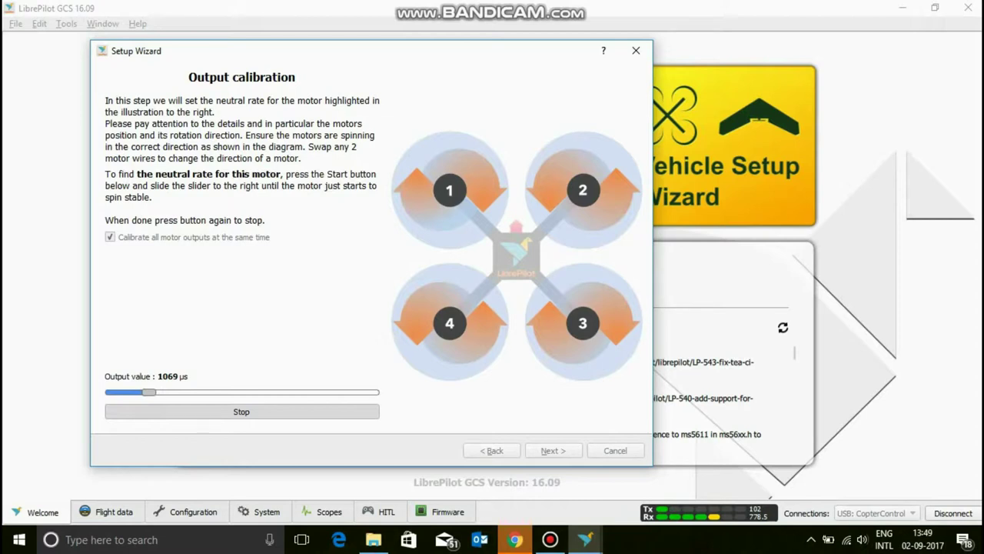
click(241, 411)
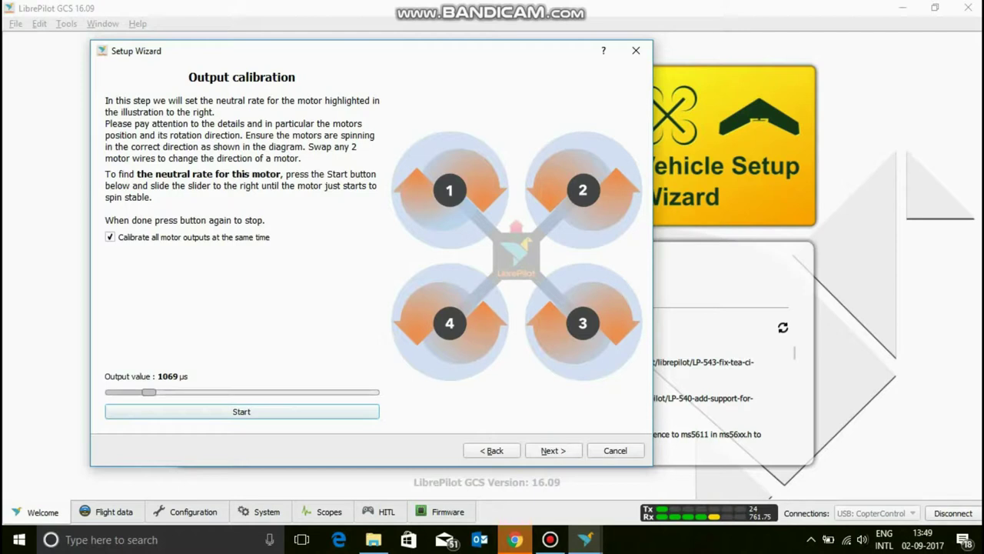
key(alt+n)
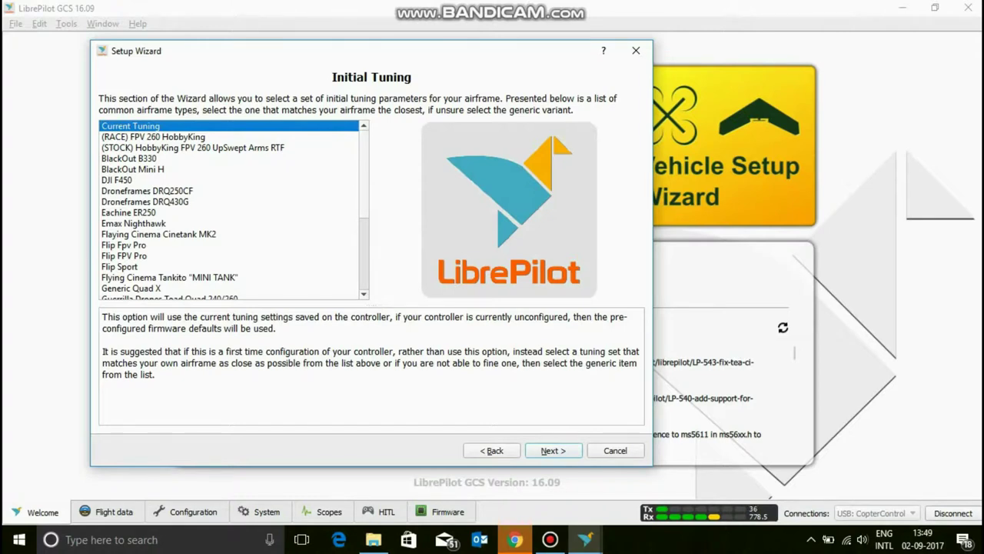
Browse the initial tuning presets and select the DJI F450 airframe
scroll(231, 209, down, 1)
click(145, 179)
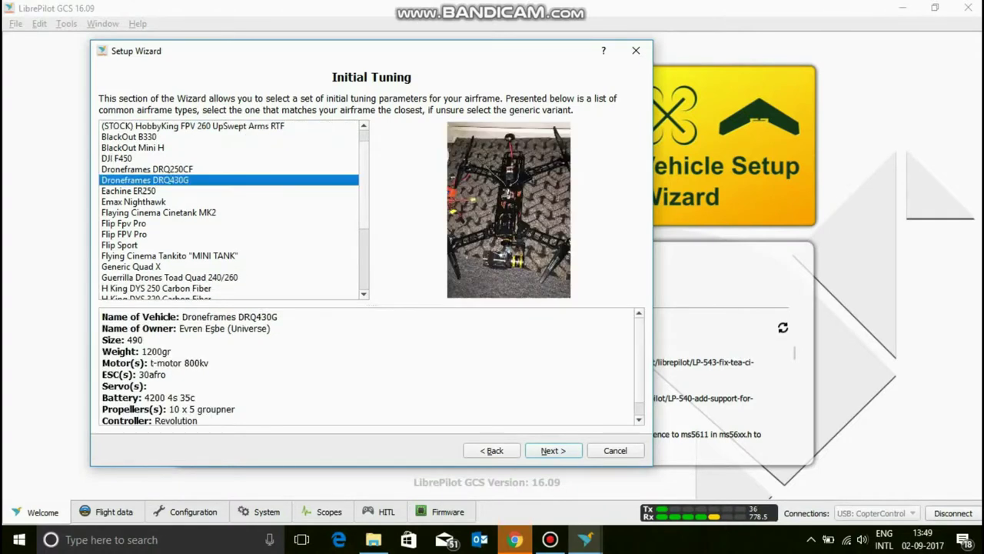
click(117, 157)
click(133, 147)
click(117, 158)
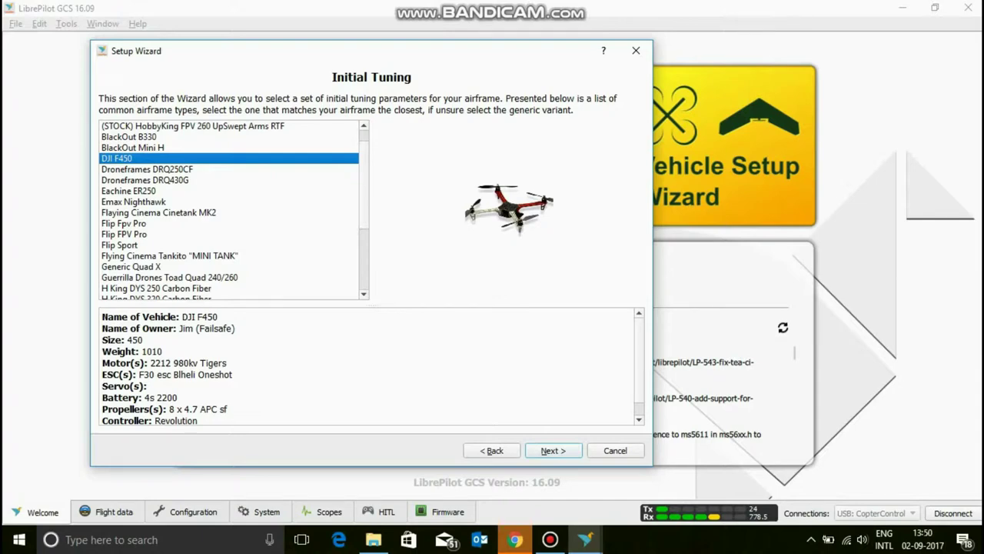
Look through the remaining airframe tuning presets, including Flip Sport, Generic Quad X and Flying Cinema Tankito "MINI TANK"
click(119, 244)
click(158, 212)
click(119, 245)
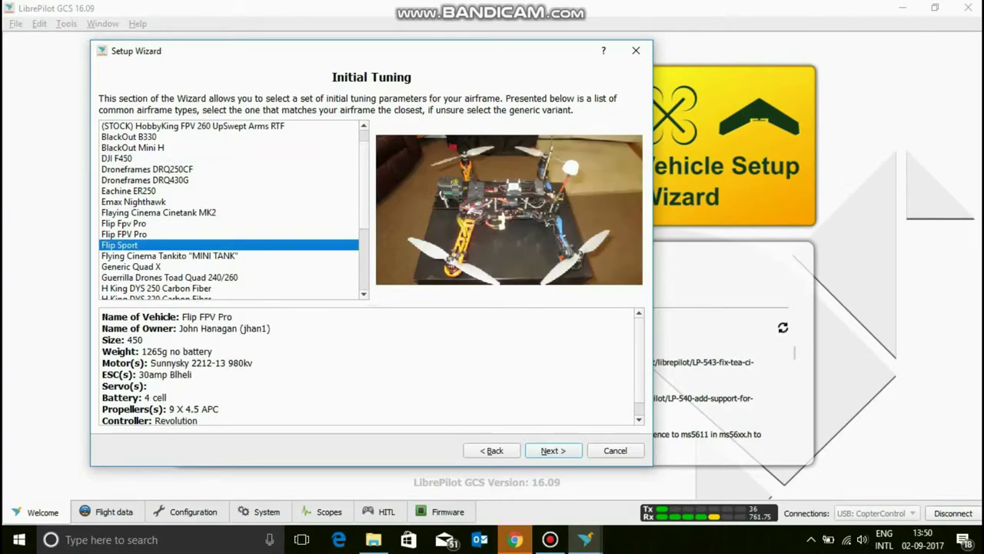
click(169, 255)
click(131, 266)
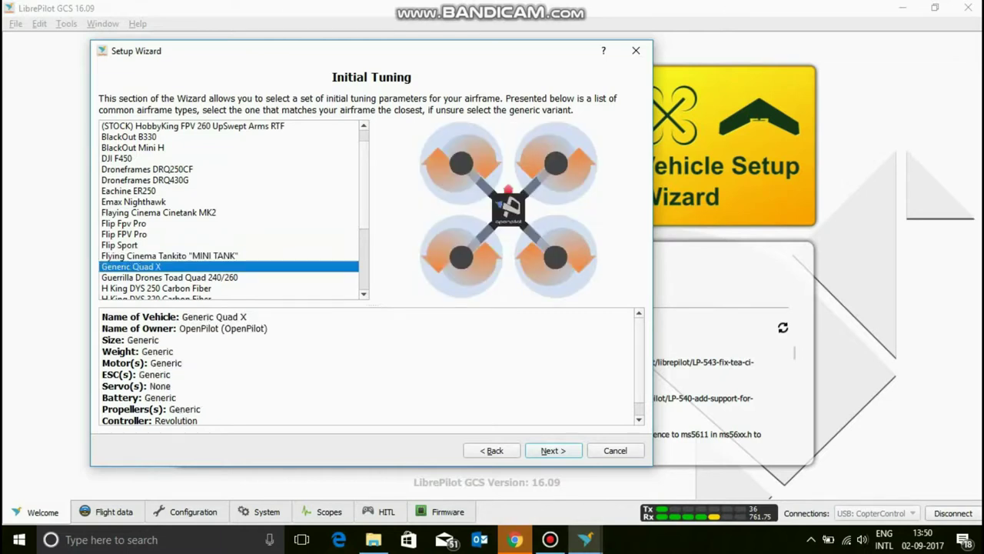
click(169, 255)
scroll(228, 209, down, 4)
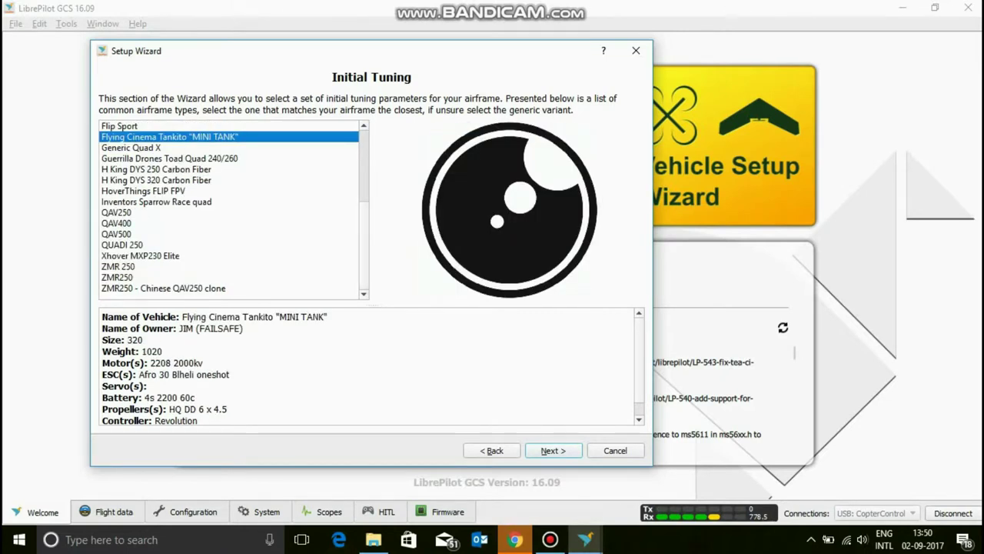
scroll(229, 209, up, 4)
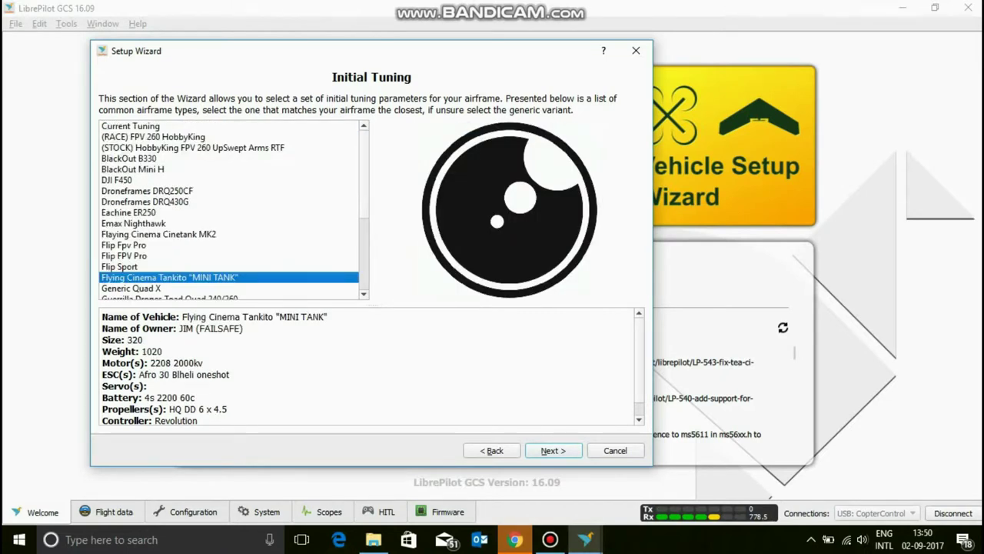
Choose Current Tuning as the initial tuning set and save the wizard's configuration to the flight controller
click(131, 126)
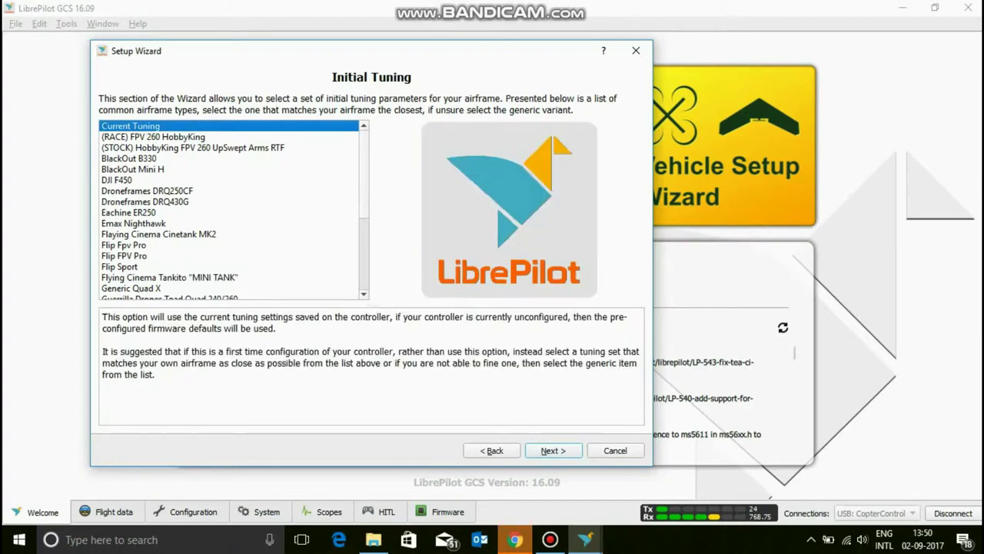
key(Return)
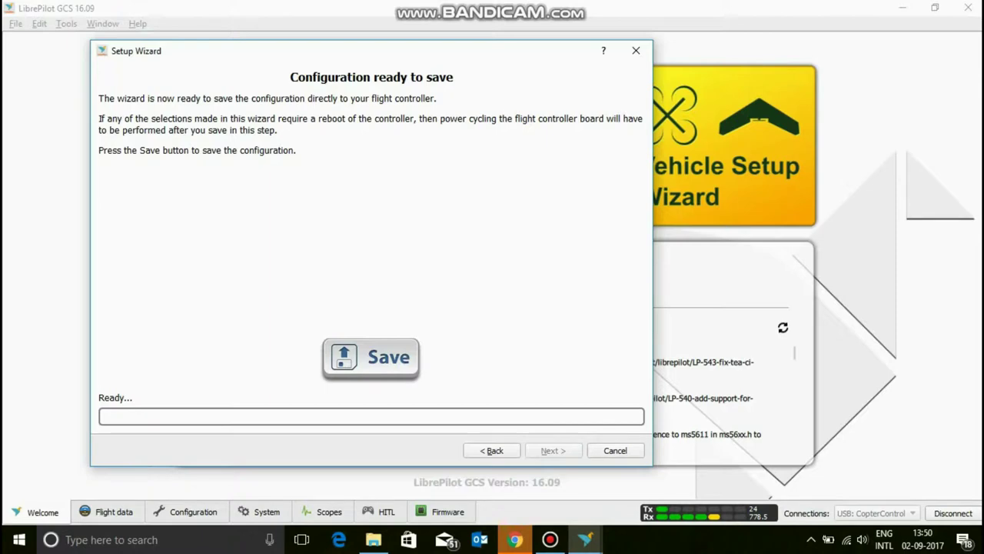
click(350, 352)
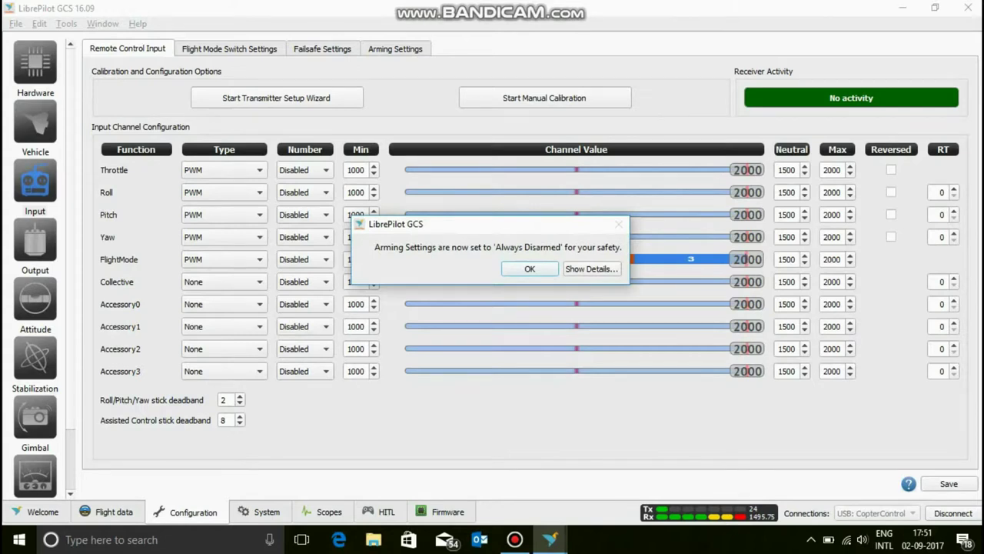
Acknowledge the arming safety notice and set up the transmitter as type Acro with stick layout Mode 2
key(Return)
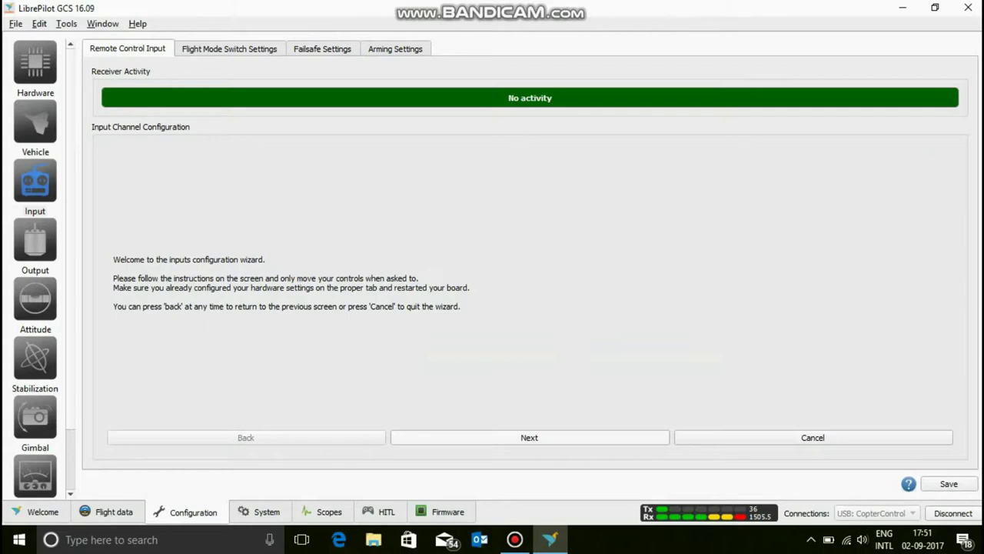
key(Return)
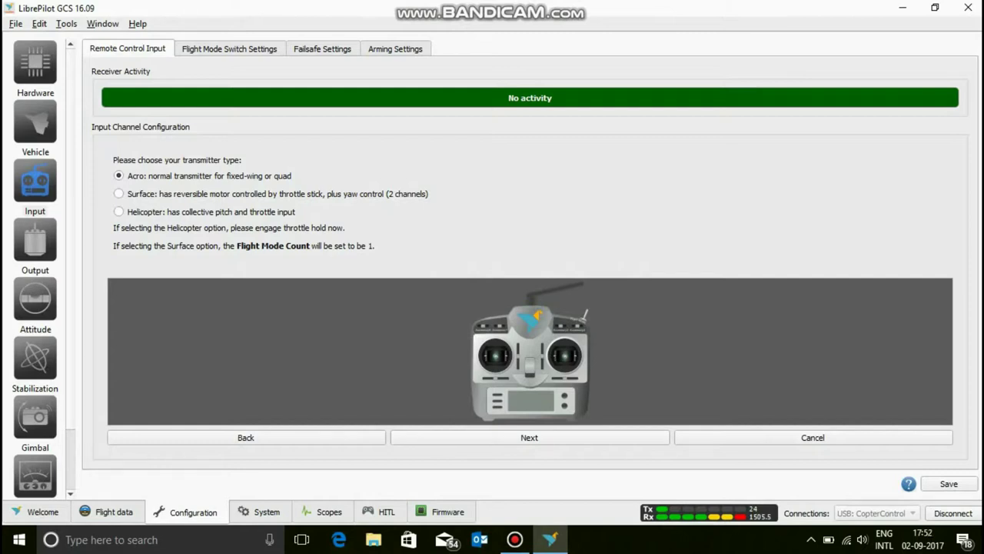
key(Return)
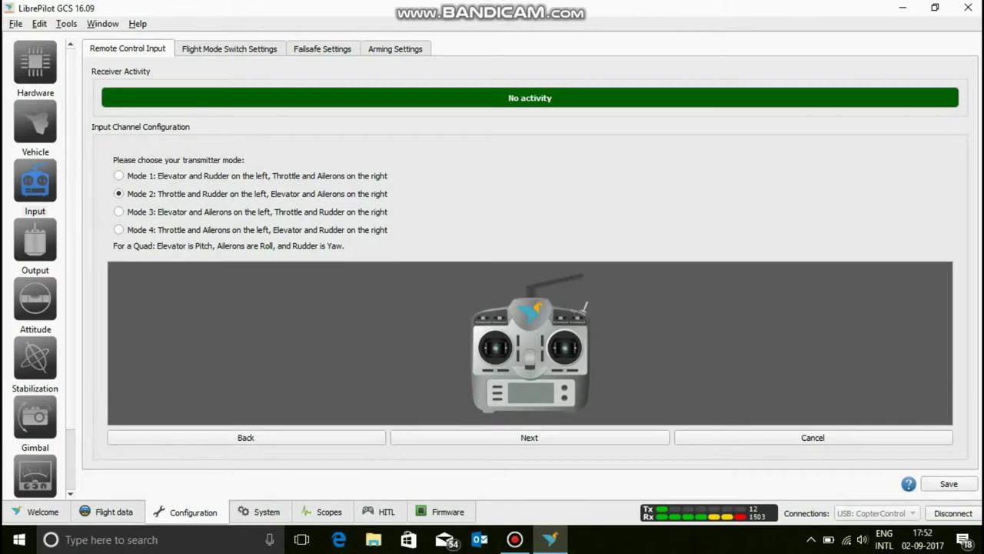
click(119, 176)
click(118, 193)
key(Return)
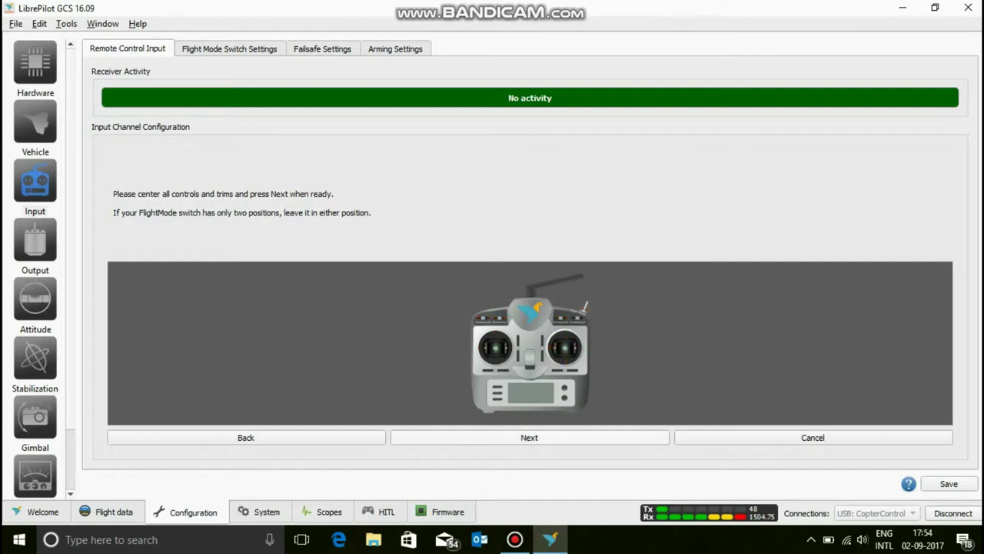
Record the centred and maximum control positions with no channels inverted, and finish the transmitter setup
key(space)
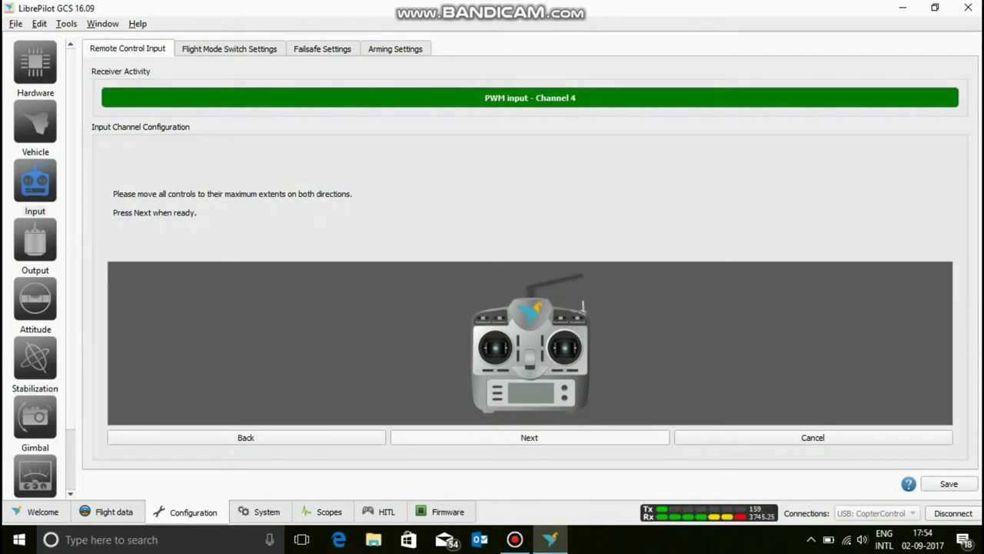
key(Return)
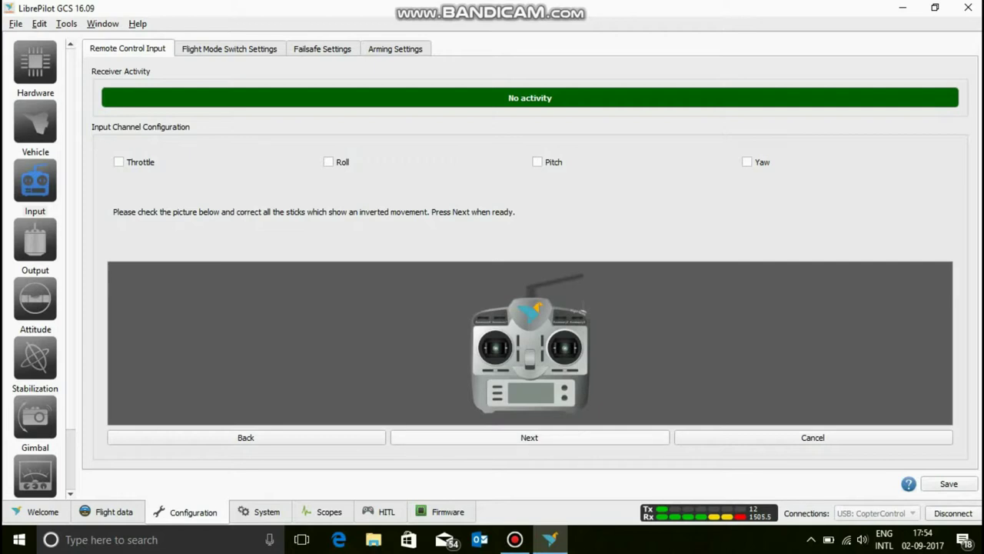
key(Return)
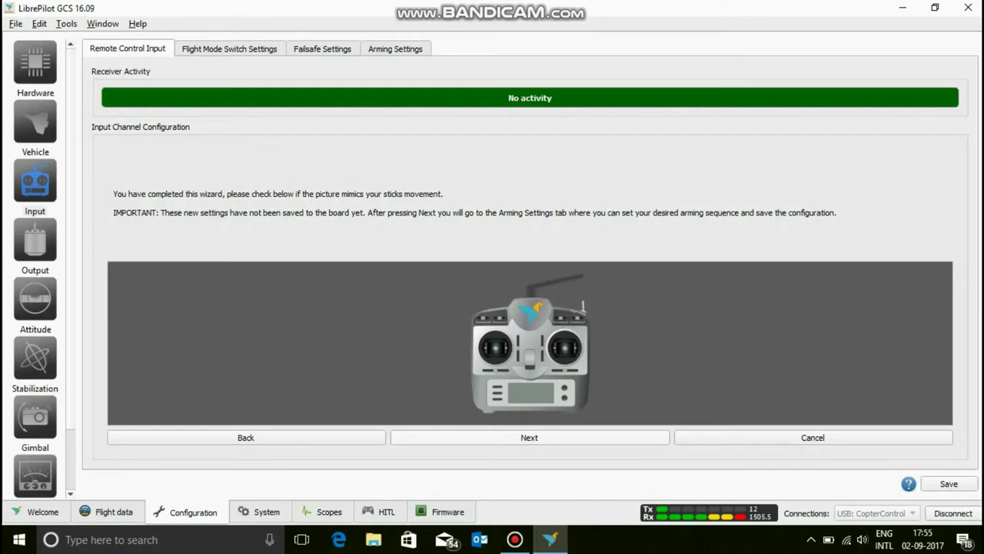
key(Return)
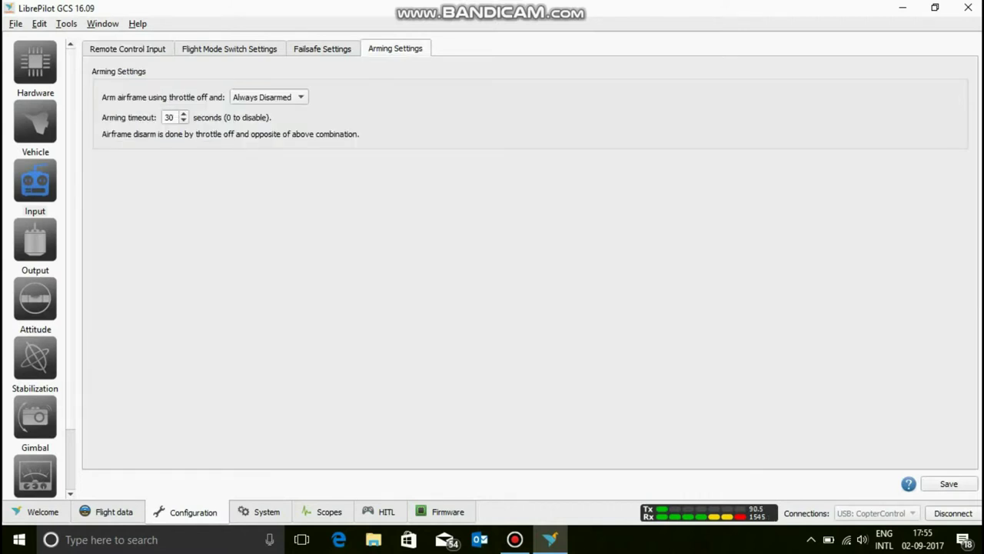
Stay on the arming settings and set the airframe to arm using throttle off and Yaw Left
click(35, 62)
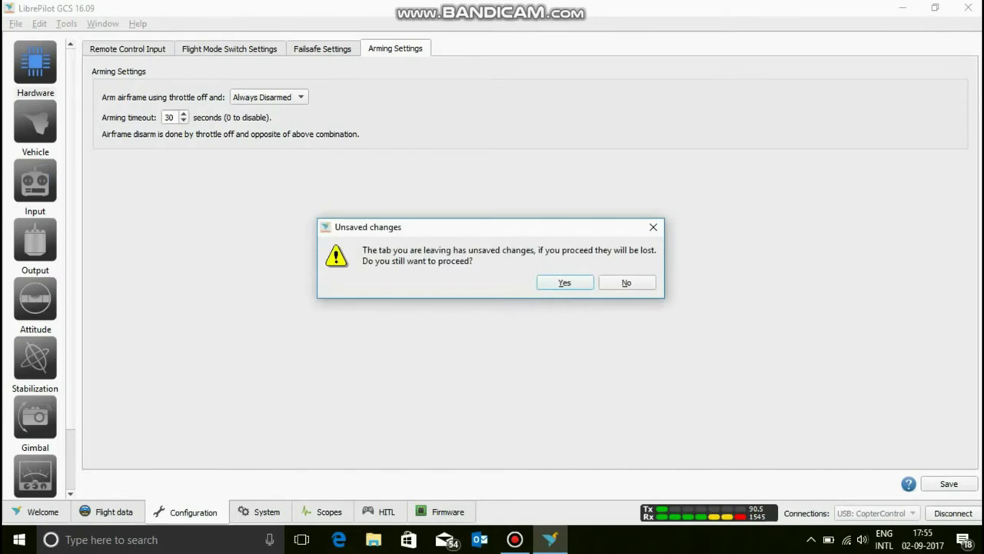
key(Escape)
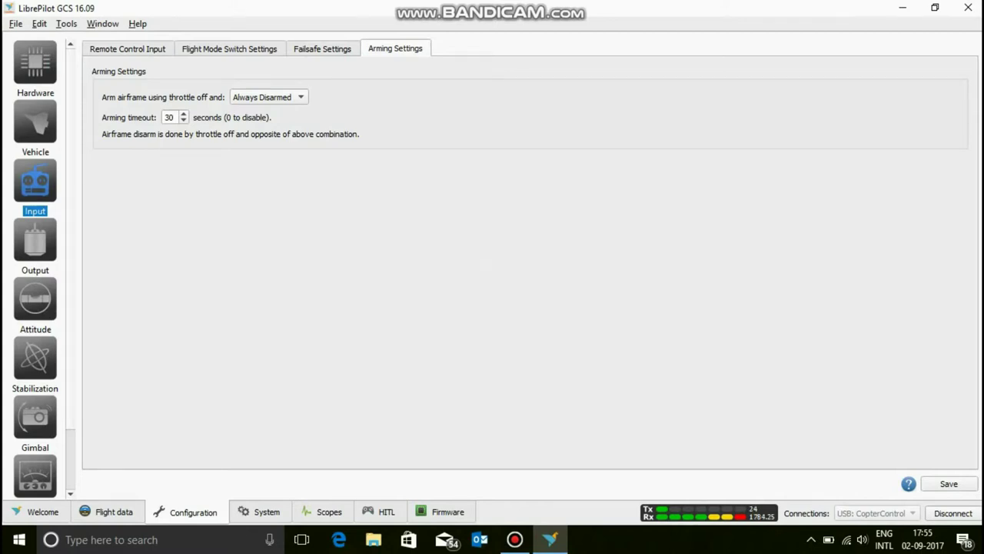
click(268, 97)
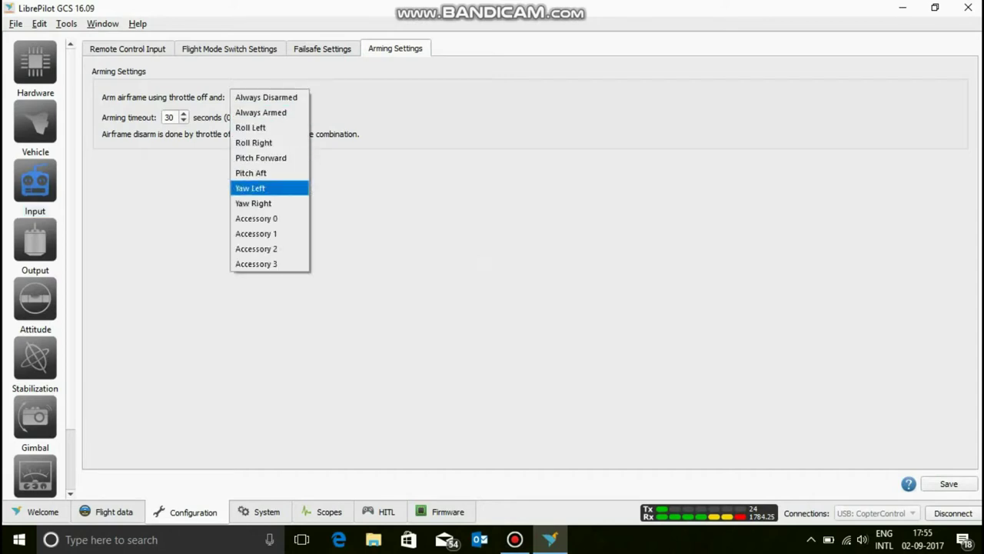
key(Return)
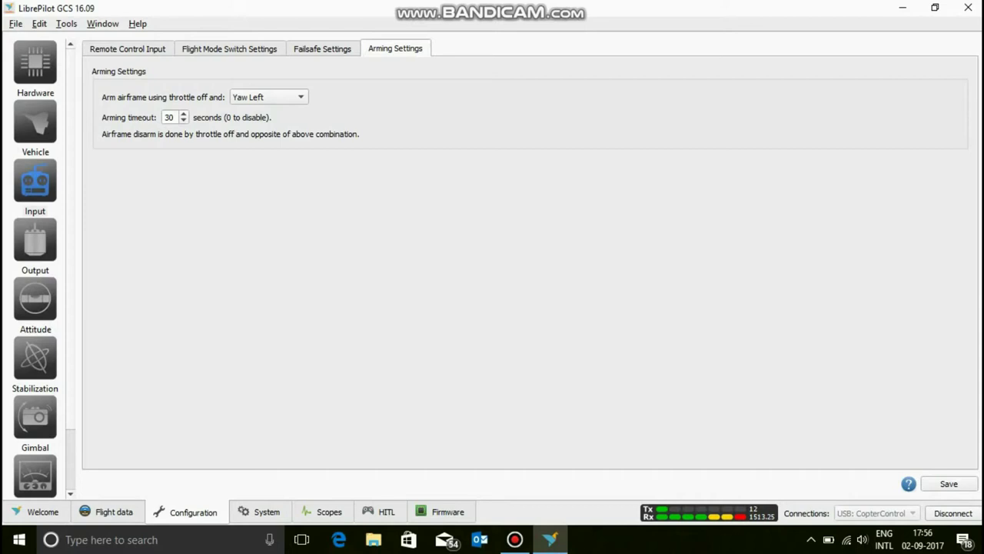
Review the available arming options from Always Disarmed downwards and keep Yaw Left selected
click(269, 97)
click(269, 99)
click(269, 97)
key(Up)
key(Up)
key(Up)
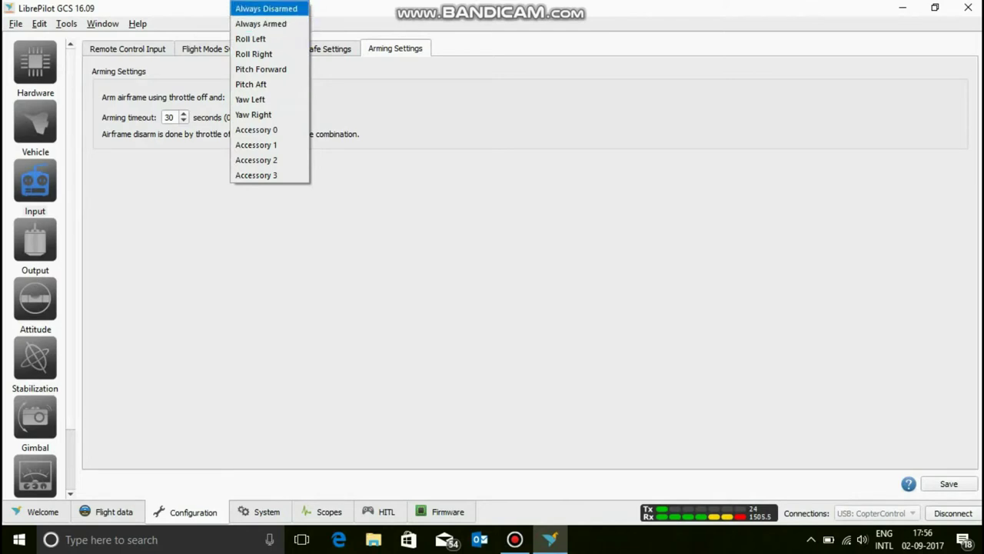
key(Down)
key(Down)
key(Down)
key(Down)
key(Down)
key(Down)
key(Down)
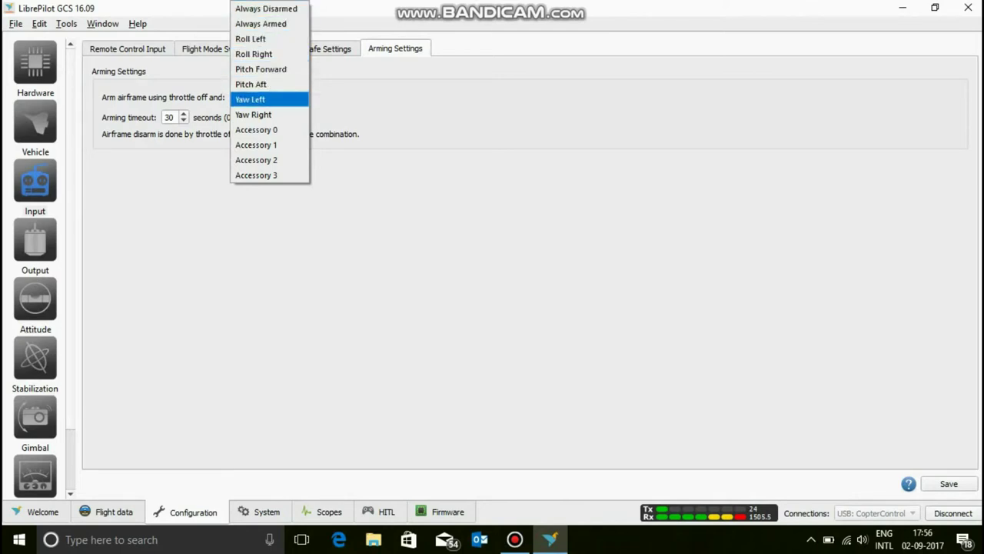
key(Up)
click(269, 99)
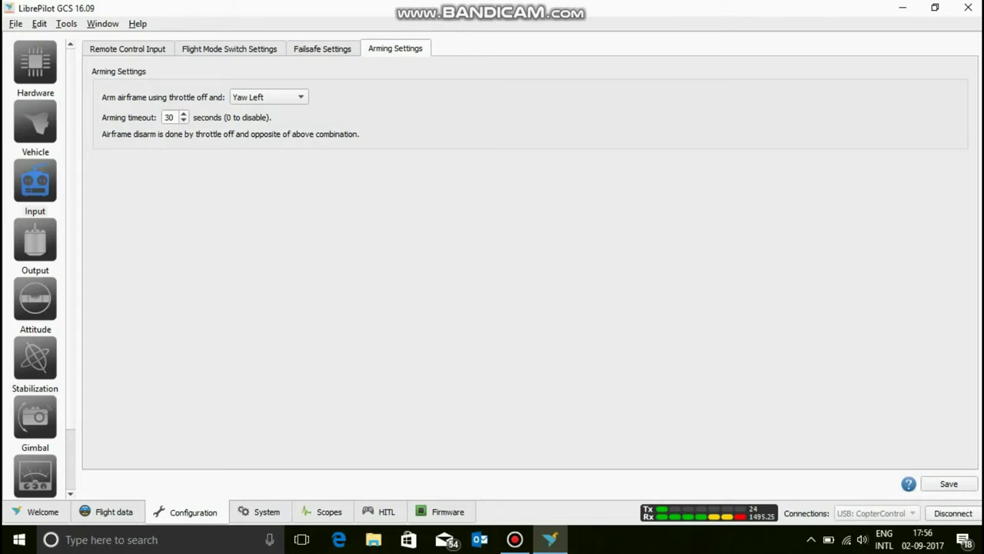
Save the input and arming settings to the board, and open the vehicle configuration
double_click(170, 116)
click(949, 483)
click(35, 127)
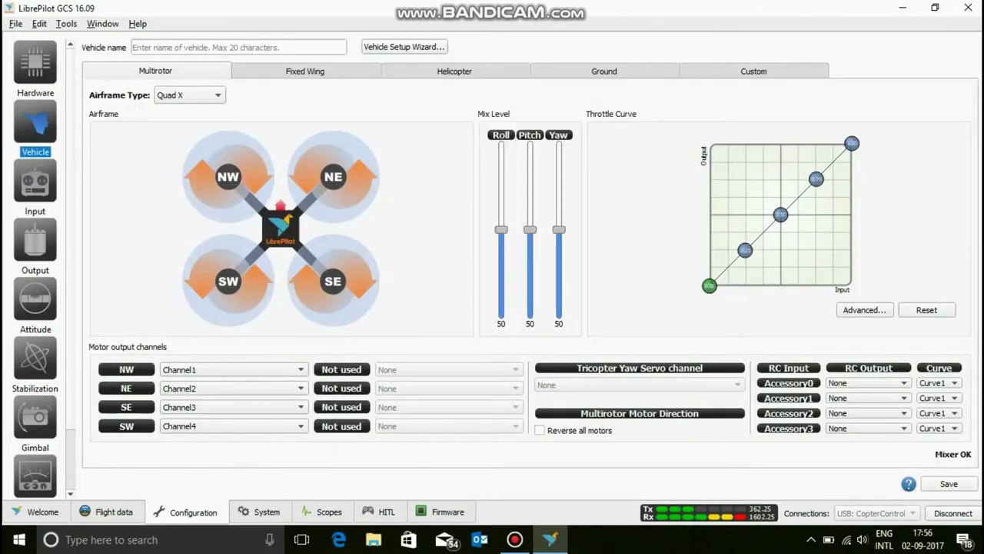
Set the CC3D board's Main Port to Disabled in the hardware settings
click(35, 68)
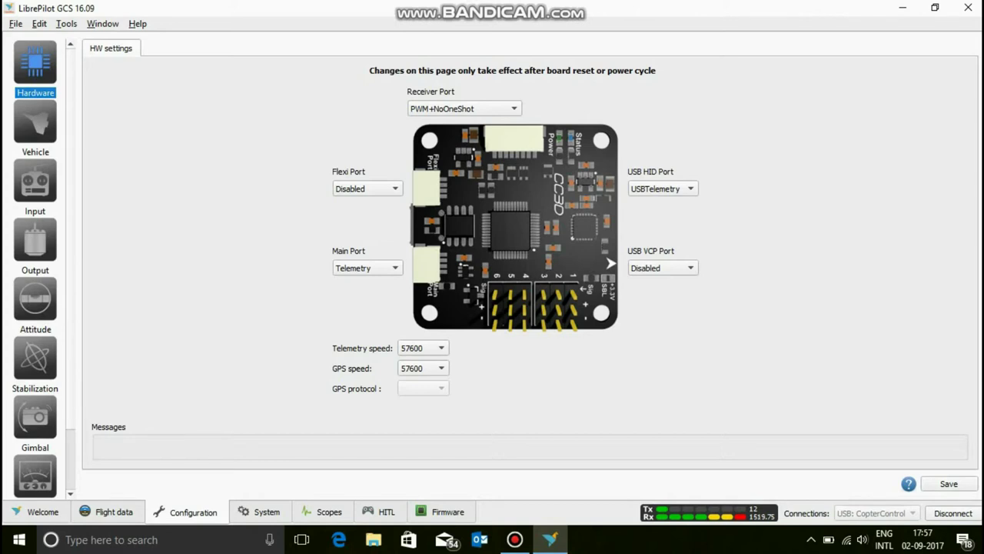
click(366, 268)
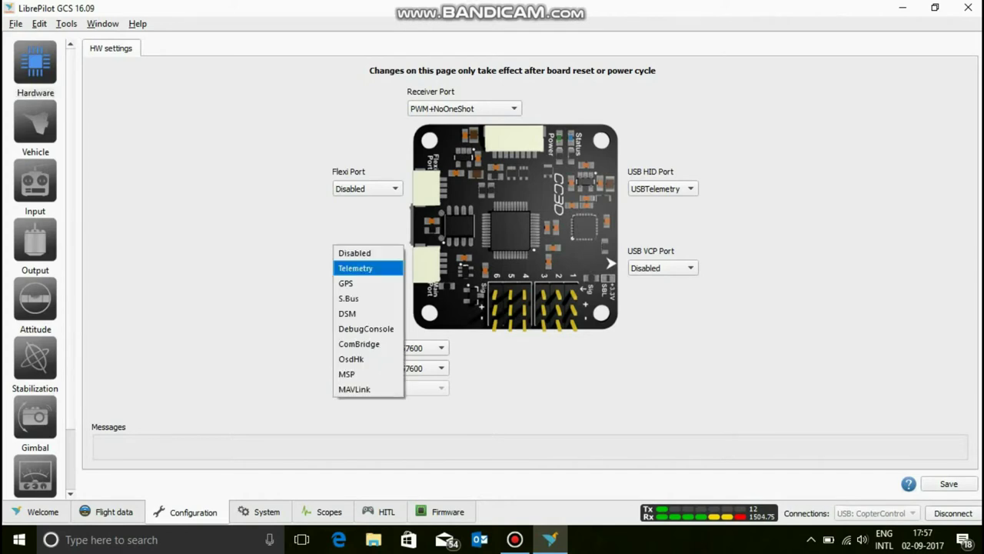
click(367, 267)
click(367, 268)
click(367, 252)
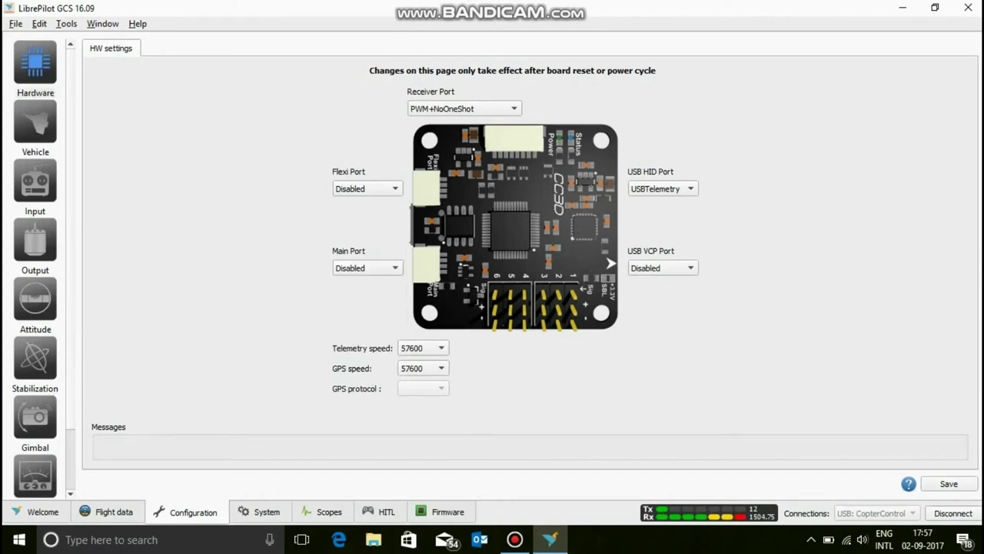
Leave the hardware settings for the input configuration, discarding the unsaved Main Port change
click(35, 122)
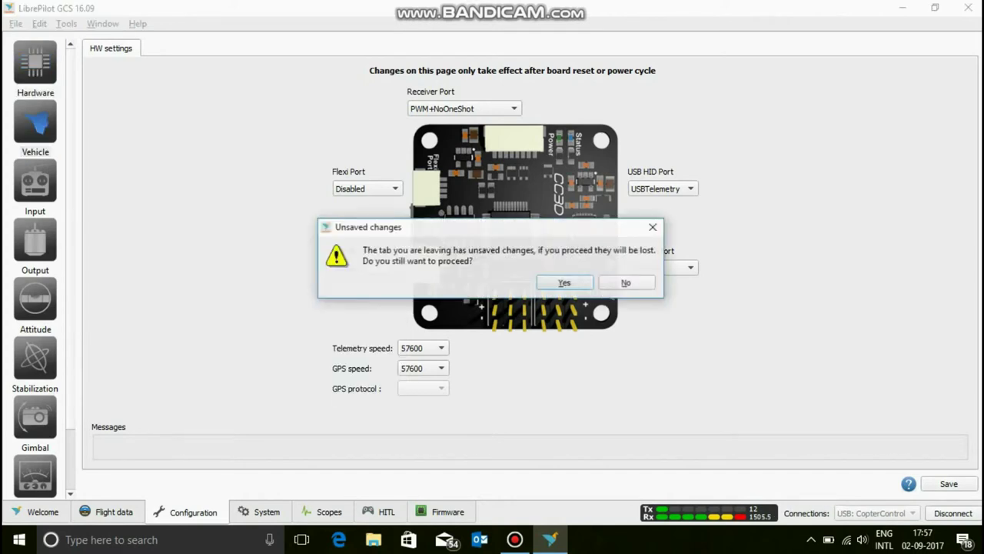
key(Escape)
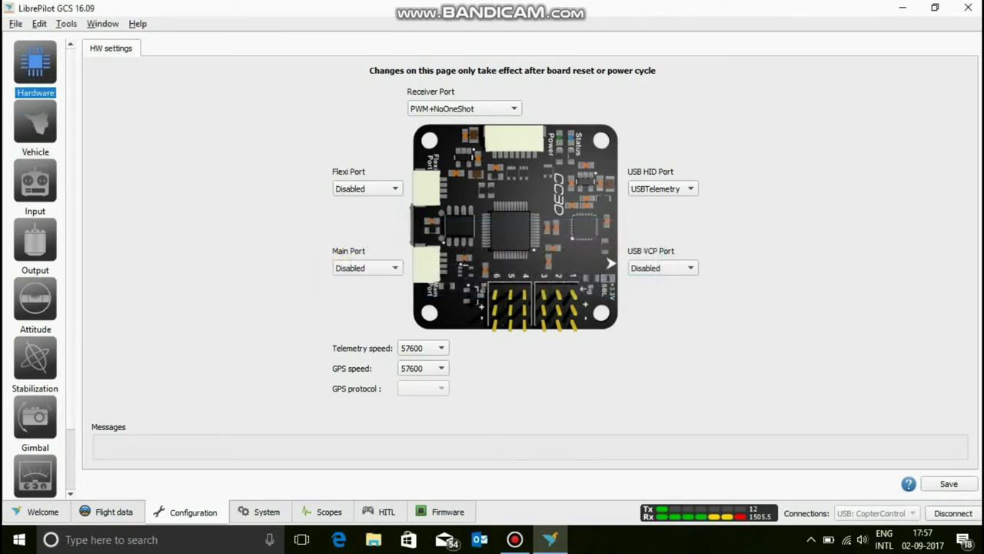
click(34, 181)
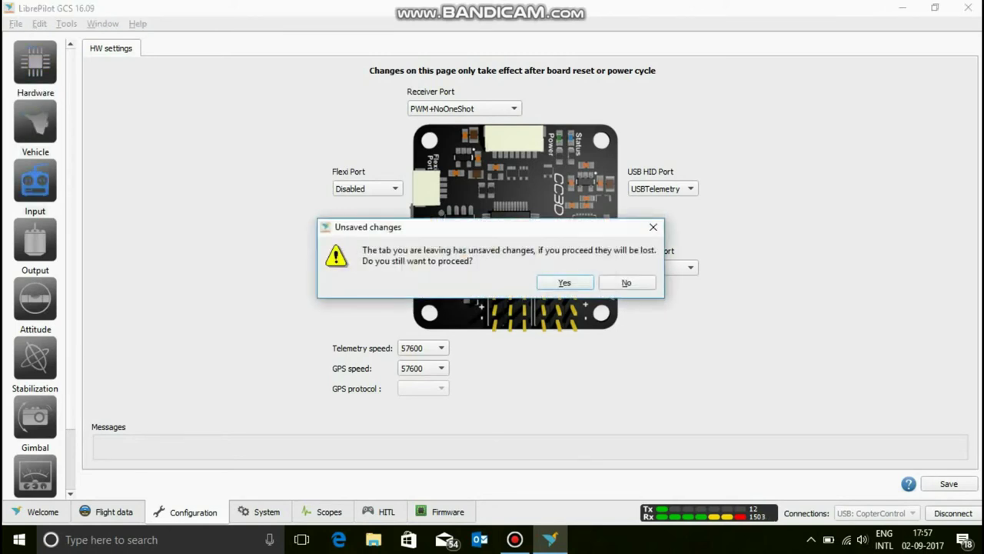
key(Escape)
click(35, 180)
key(Return)
Examine the output, attitude, stabilization and OPLink configuration pages
click(35, 245)
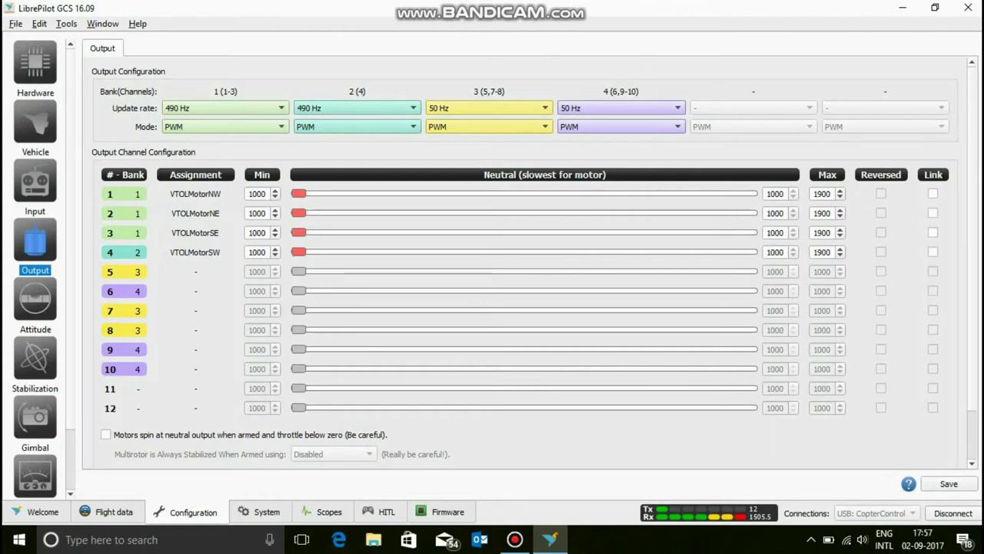
click(34, 305)
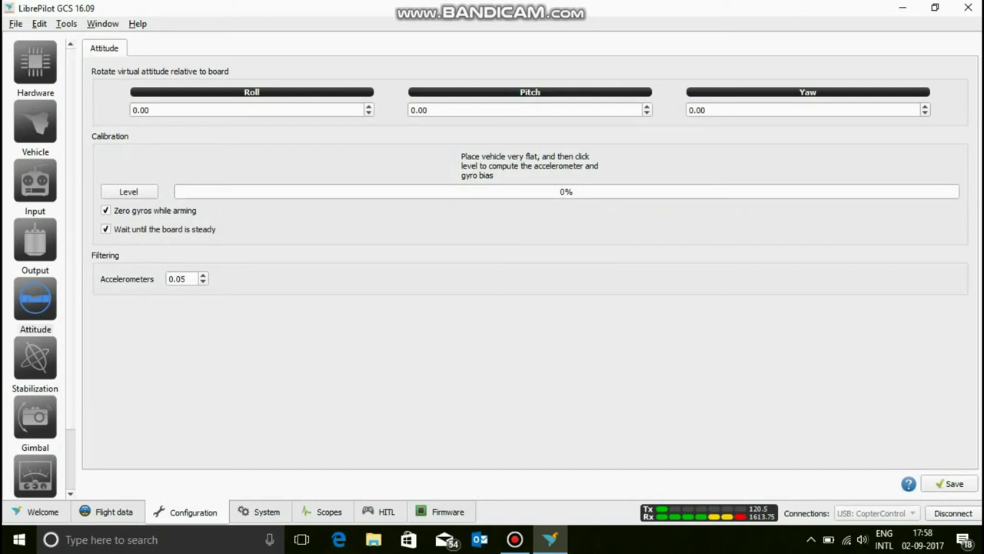
click(34, 364)
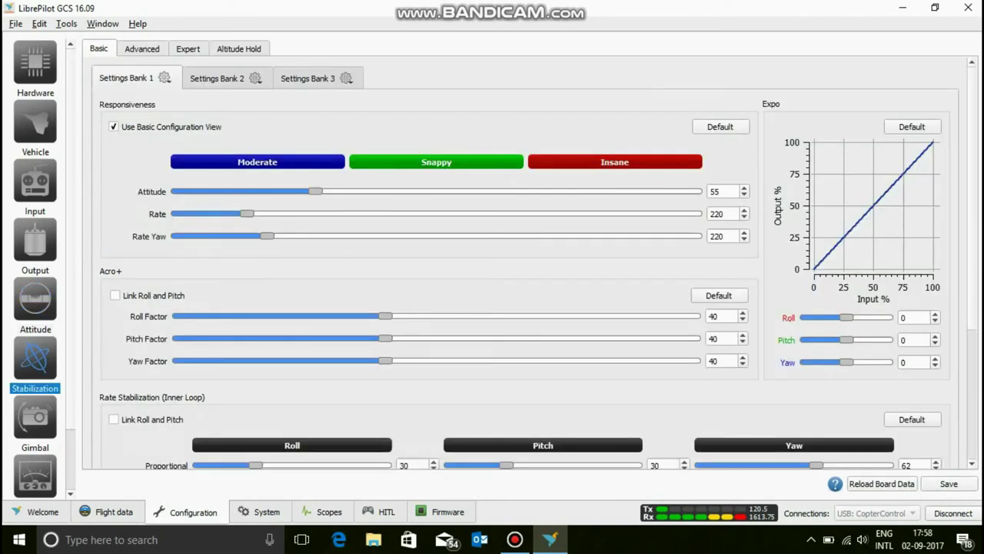
scroll(523, 261, down, 5)
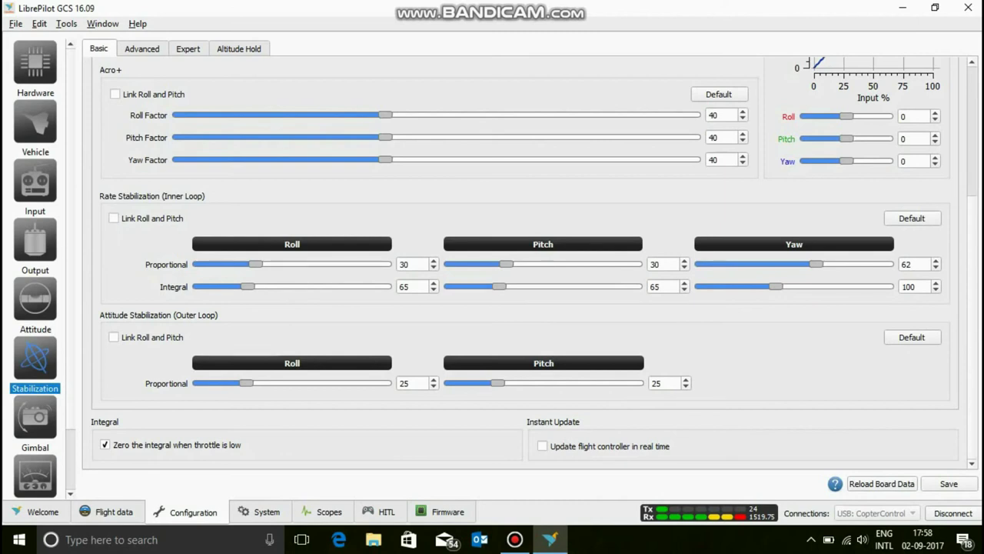
scroll(36, 269, down, 1)
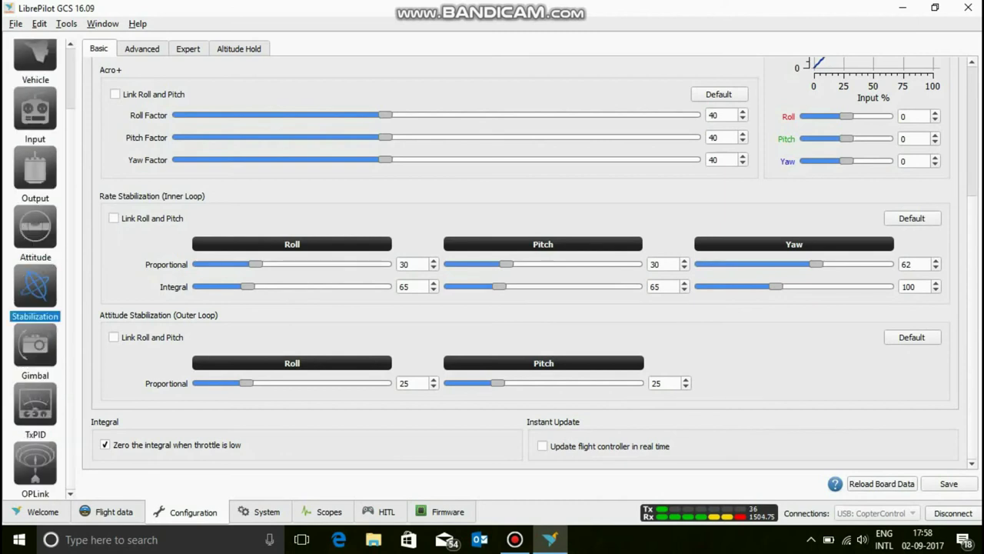
click(34, 469)
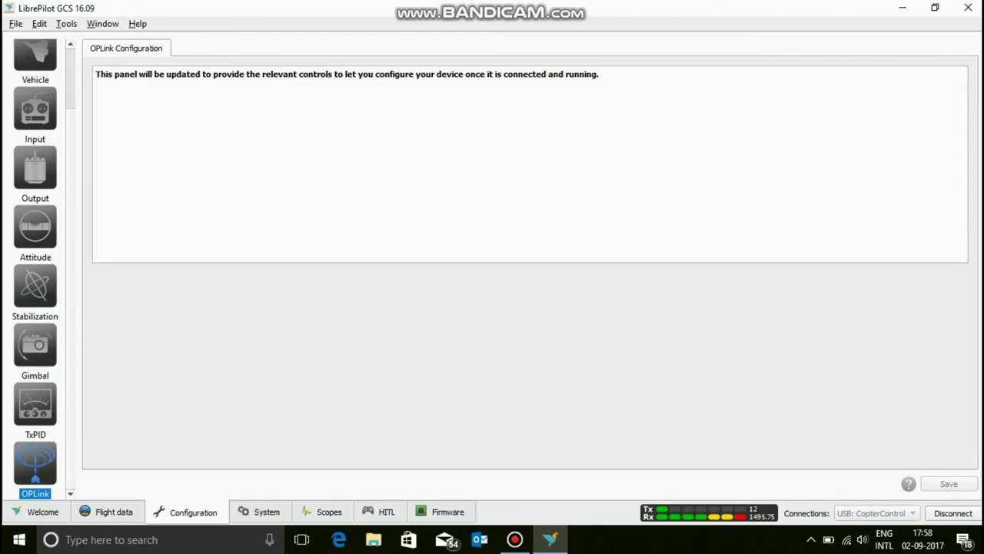
Examine the TxPID module settings, and switch to the gimbal configuration, discarding any unsaved TxPID changes
click(35, 410)
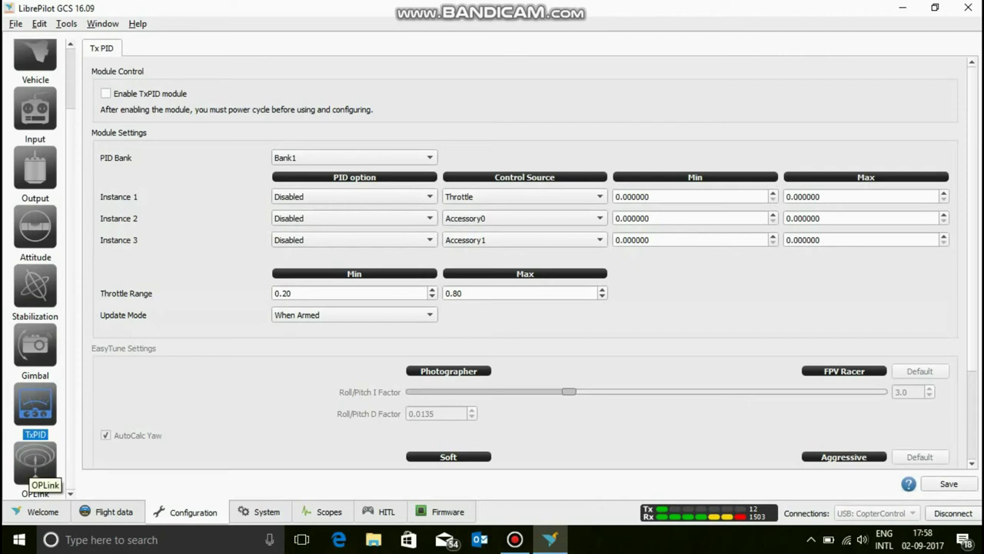
click(105, 93)
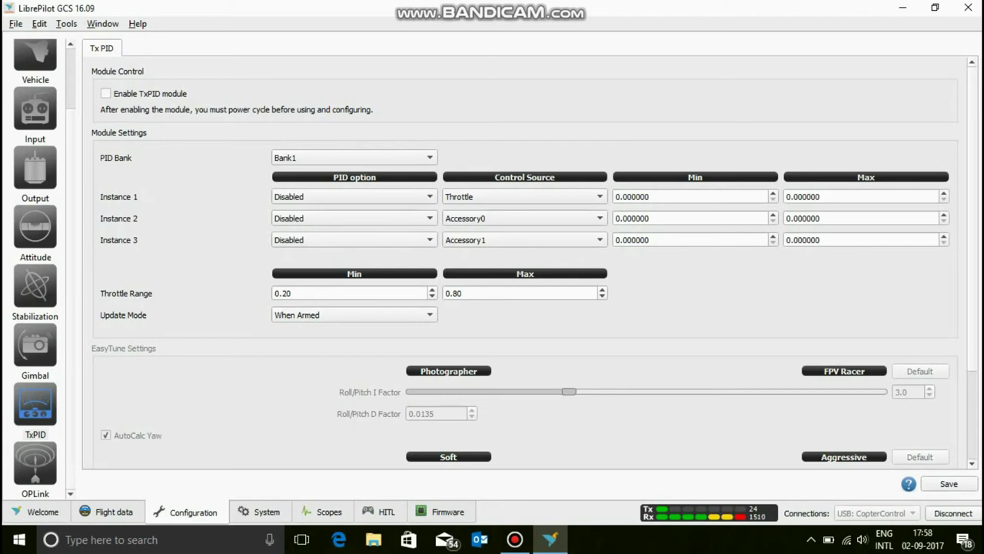
click(35, 345)
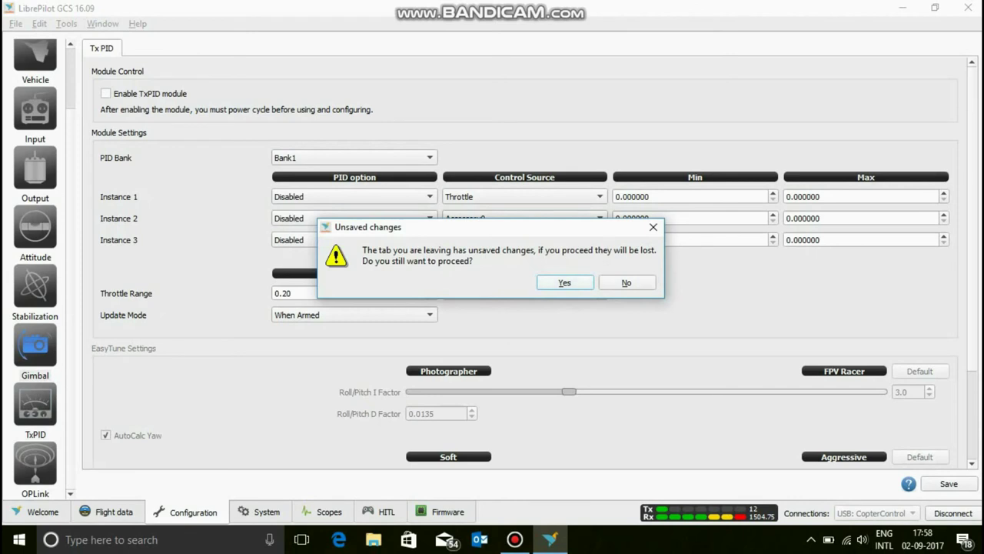
key(Escape)
click(34, 345)
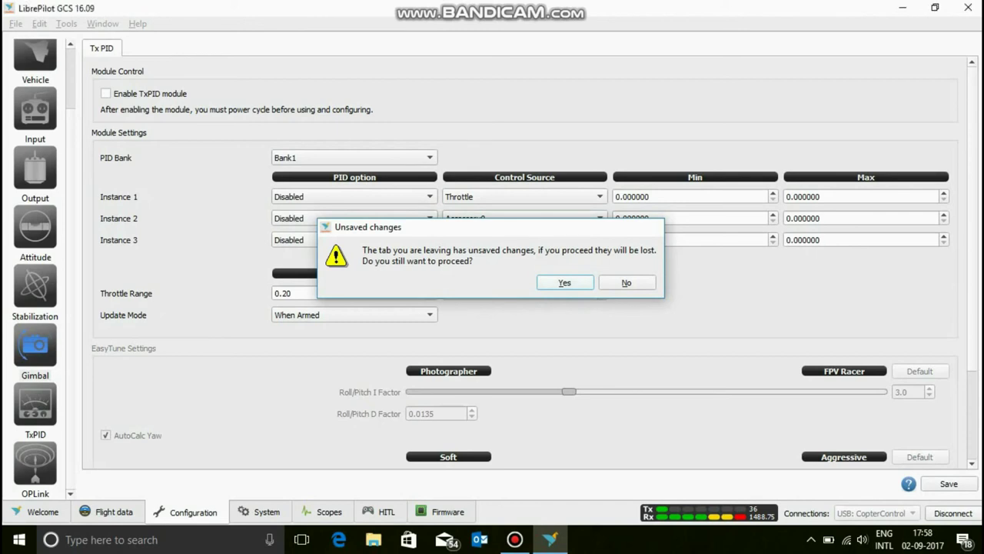
key(Return)
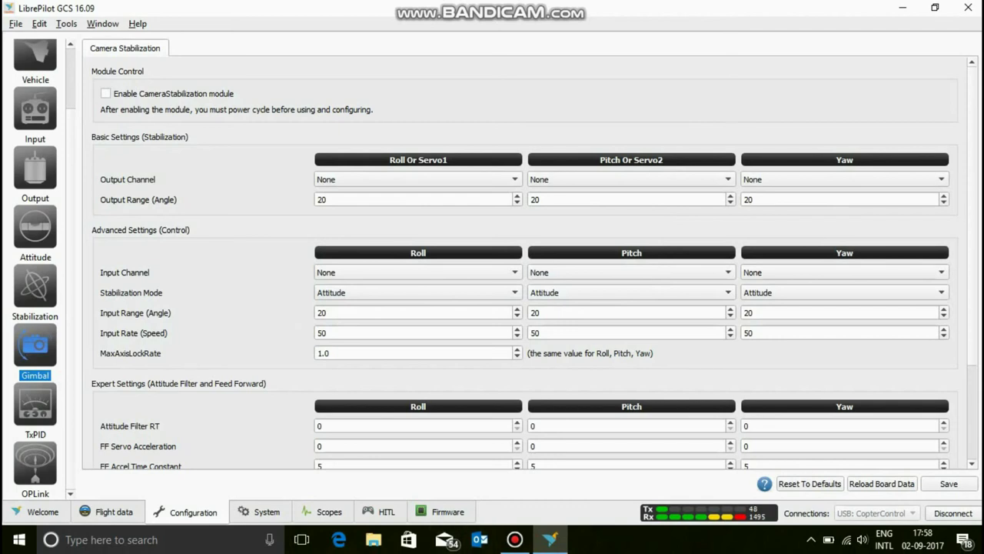
Review the board's hardware settings and the live accelerometer, attitude and gyro scopes
scroll(36, 269, up, 2)
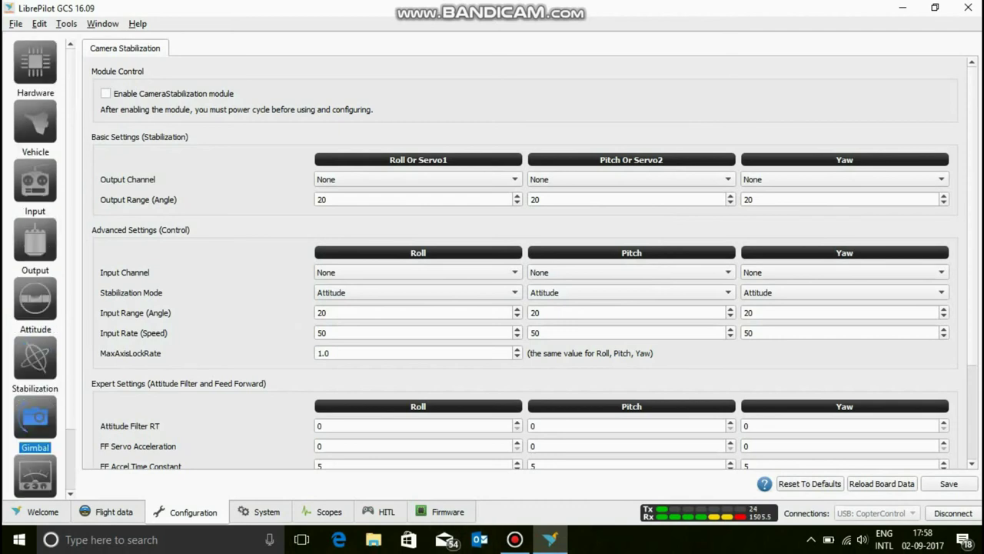
click(36, 68)
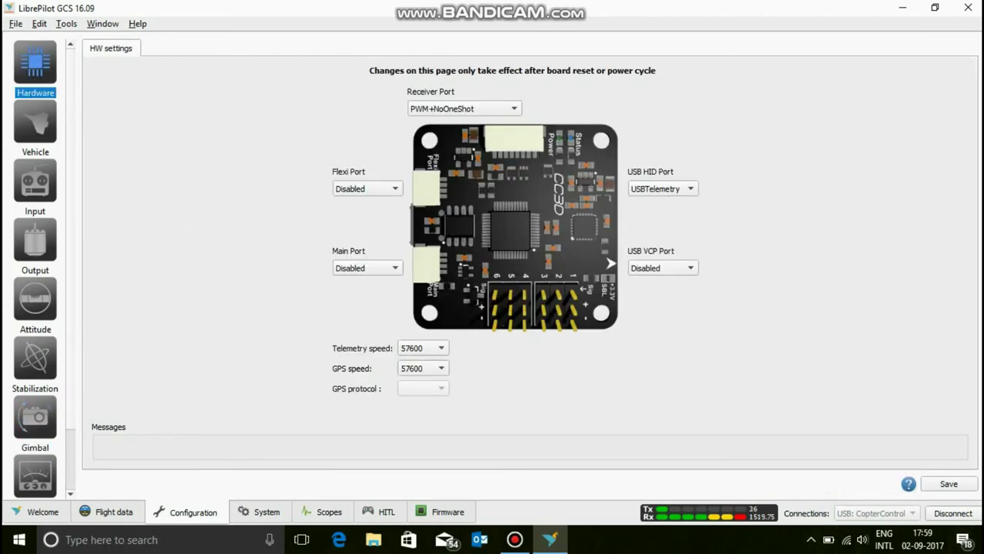
click(329, 512)
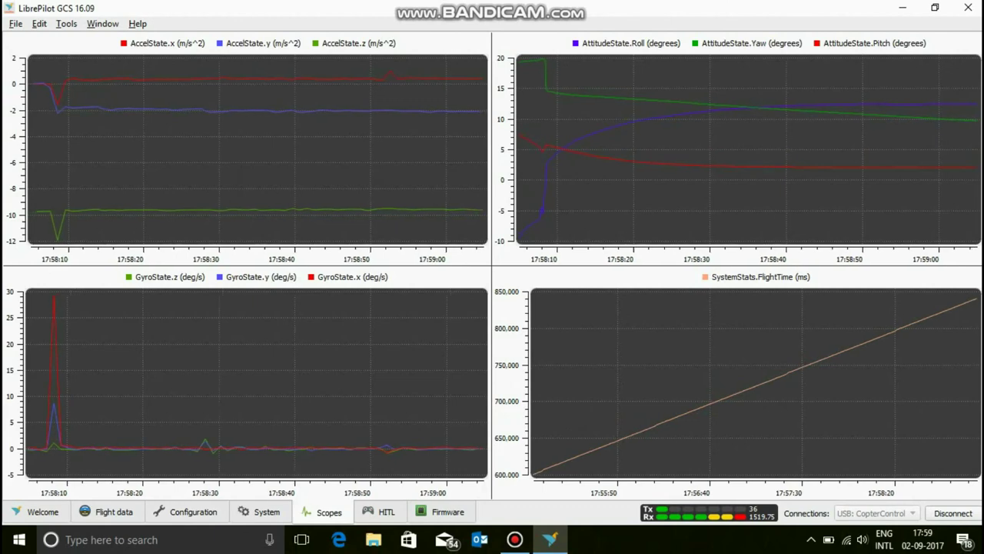
Check the flight data display with its system health and map, and close the ground control program
click(114, 512)
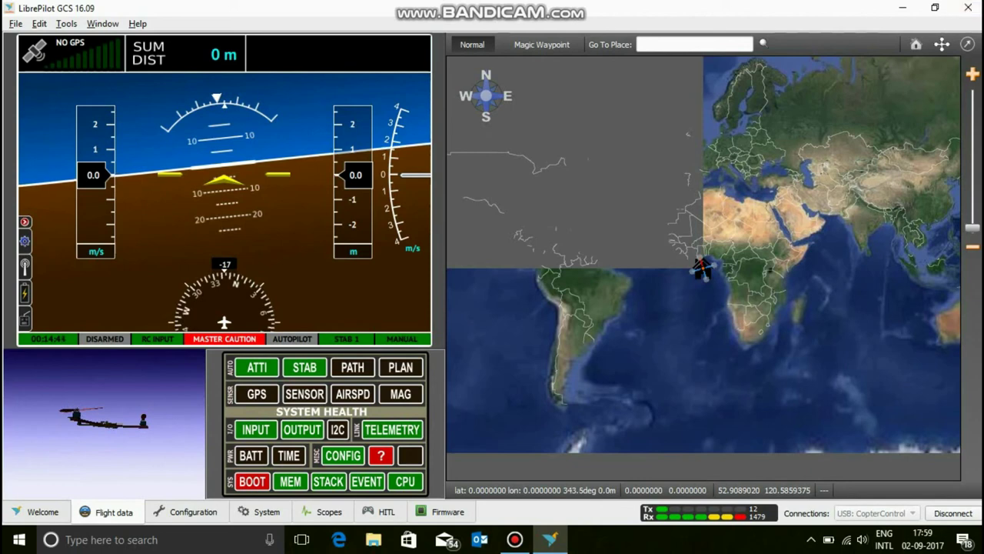
mouse_move(973, 228)
mouse_down()
mouse_move(972, 97)
mouse_move(973, 227)
mouse_up()
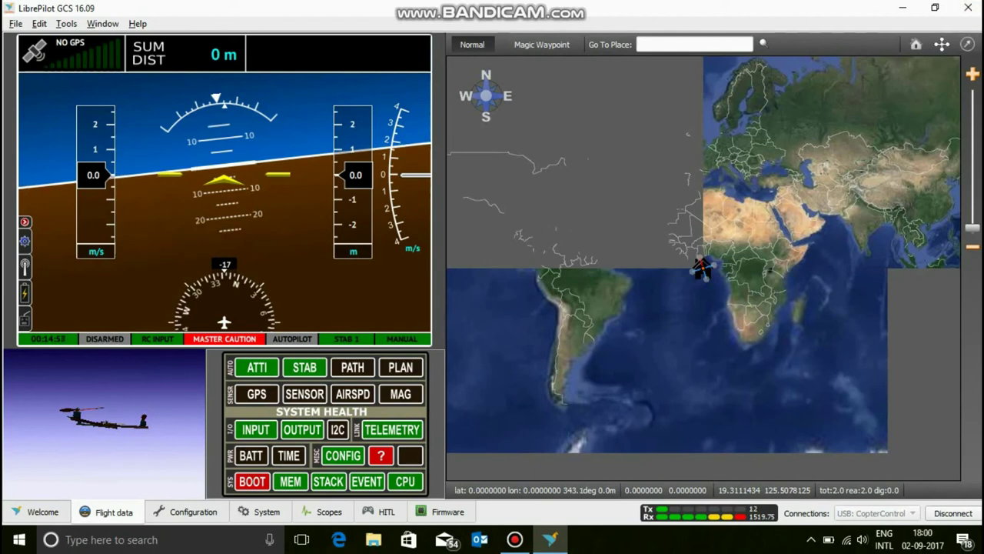
click(963, 8)
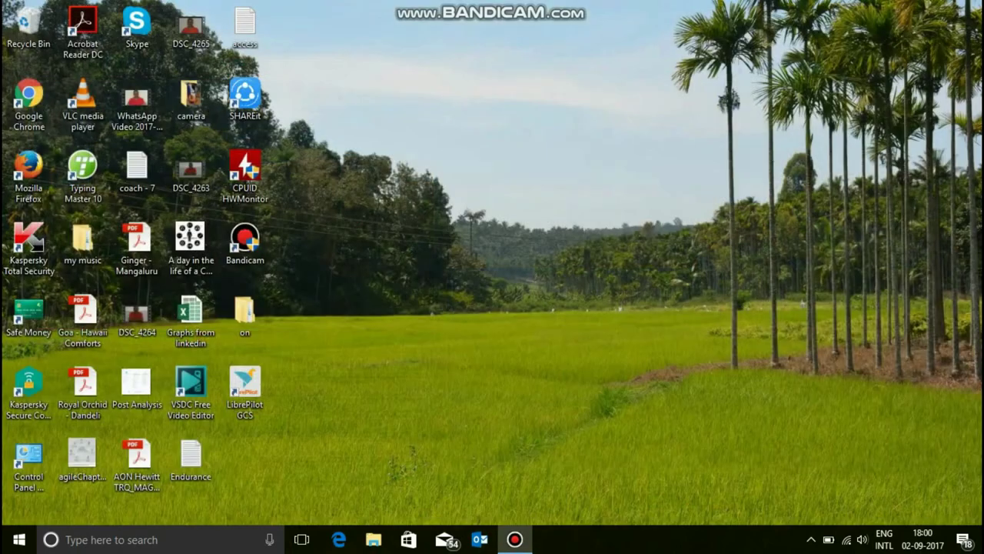